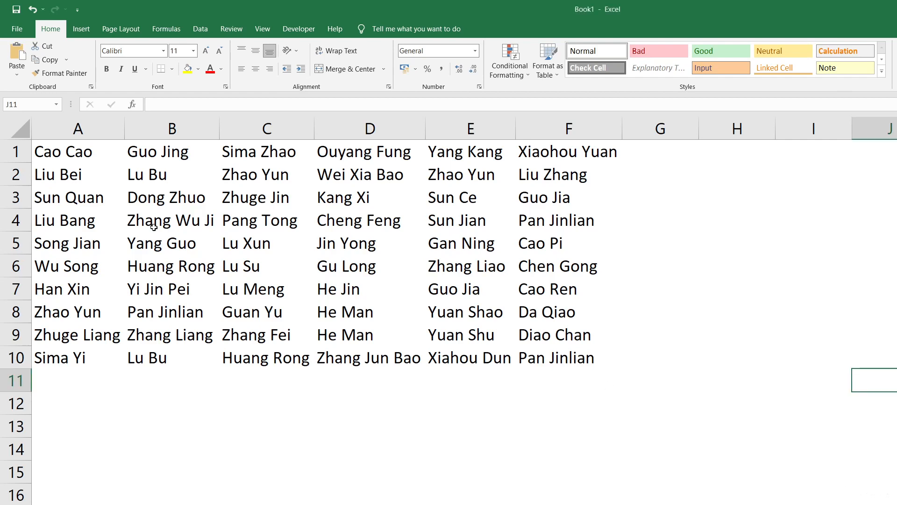
Highlight all duplicate names in A1:F10 with a yellow fill.
click(182, 224)
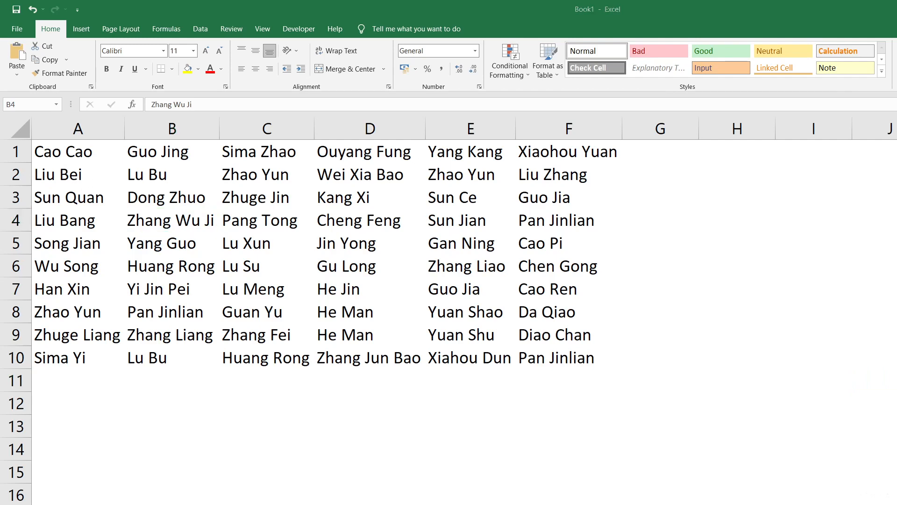
click(188, 221)
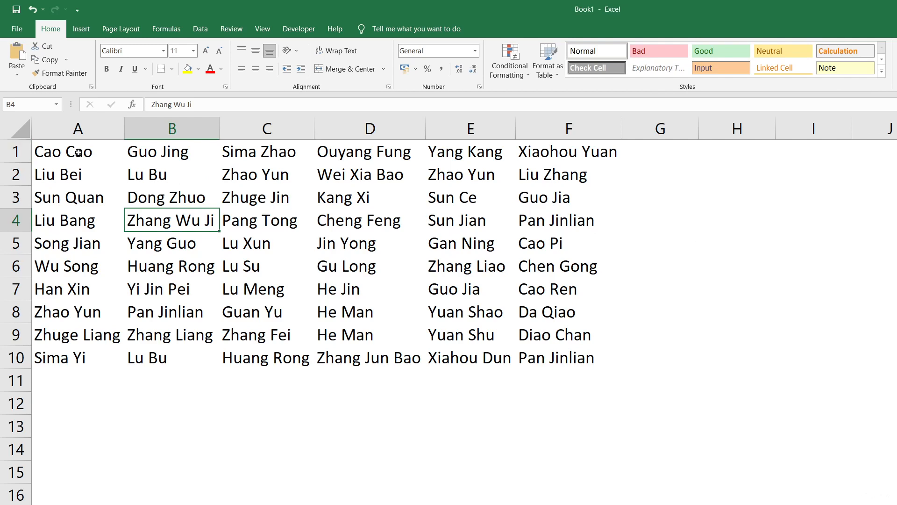
drag(78, 153, 560, 354)
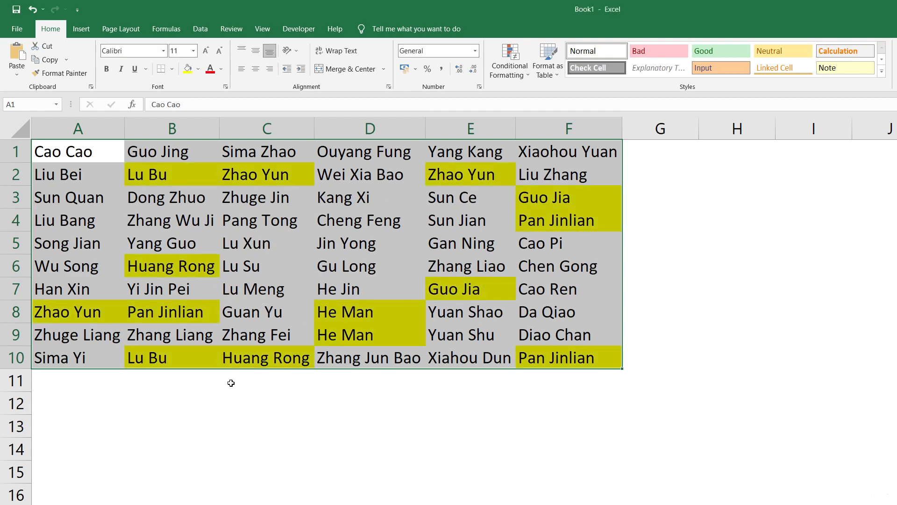
Examine the yellow cells across the table to compare where the repeated names occur.
click(83, 310)
click(481, 175)
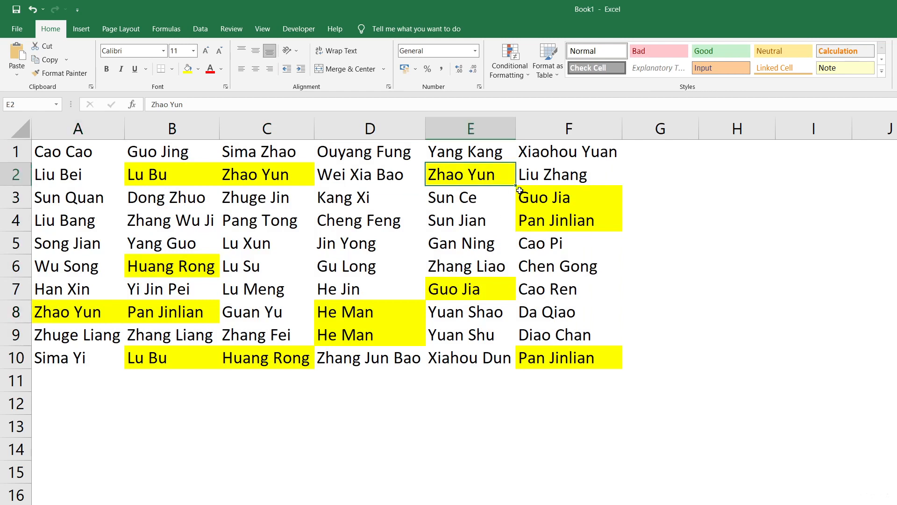
click(518, 191)
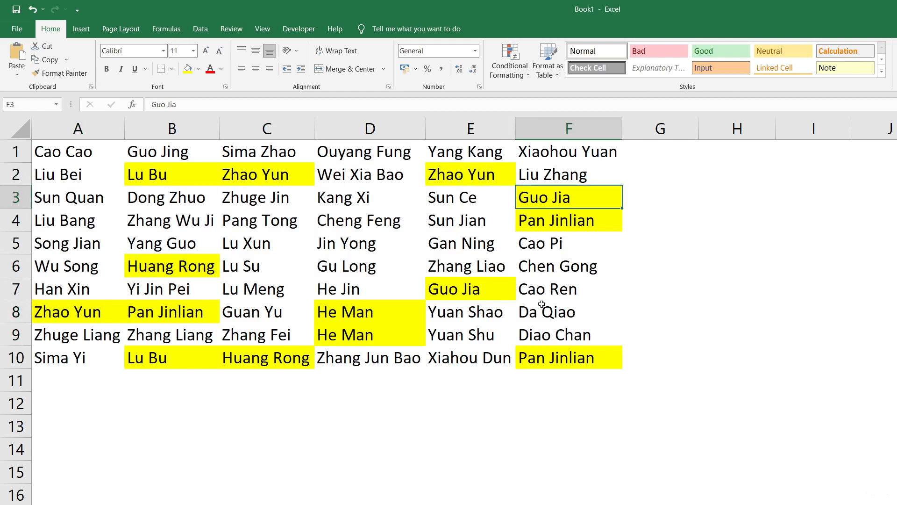
click(490, 286)
click(533, 356)
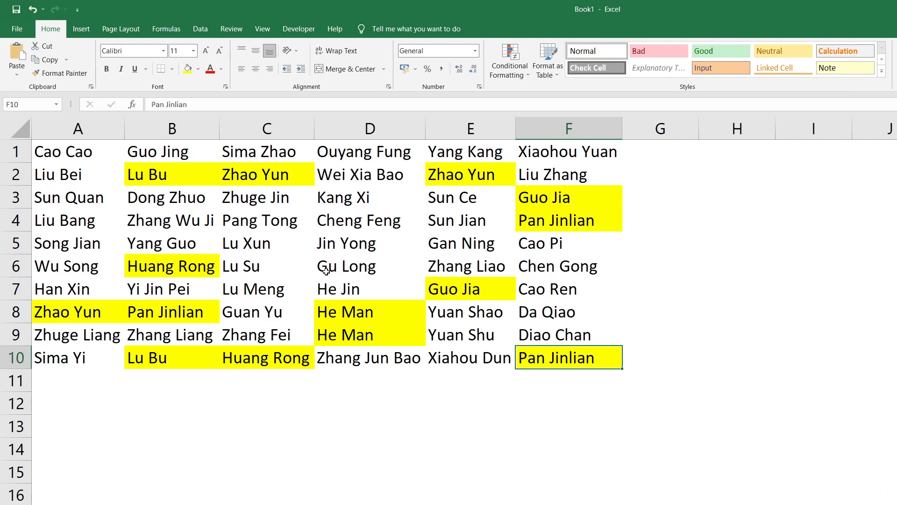
Undo the yellow duplicate highlighting in A1:F10.
key(ctrl+z)
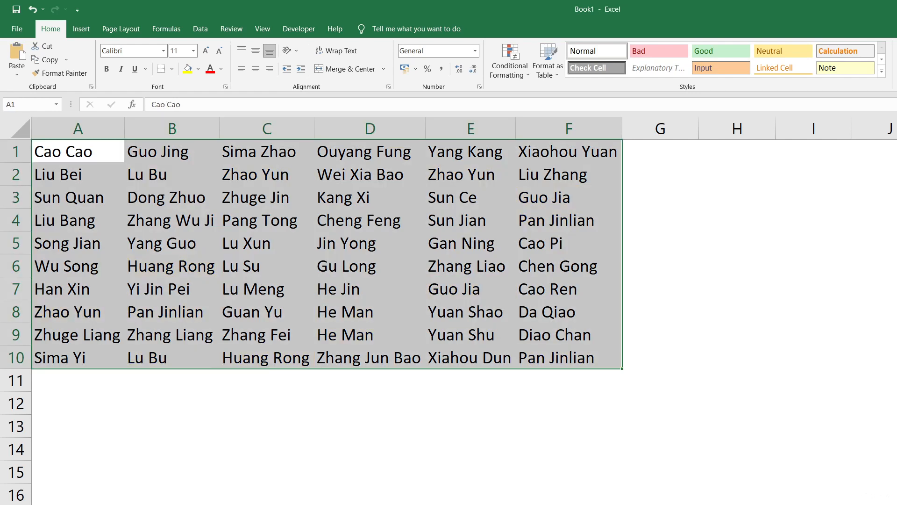
key(ctrl+y)
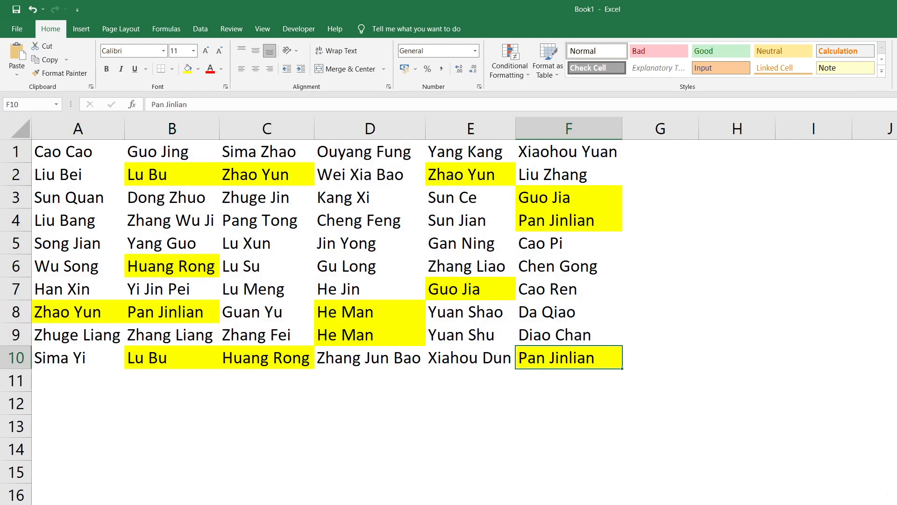
key(ctrl+z)
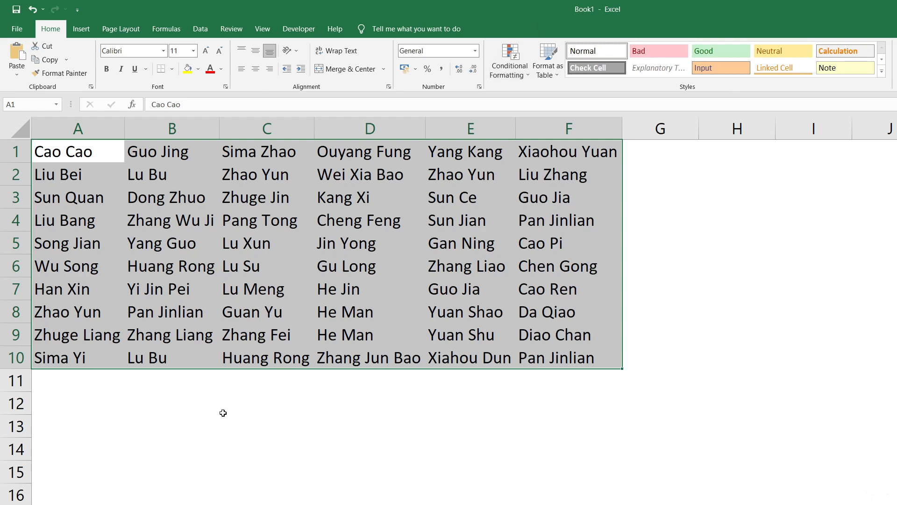
Enter the formula =COUNTIF($A$1:$F$10;A1) in cell A12 to count how often the first name occurs in the table.
click(156, 388)
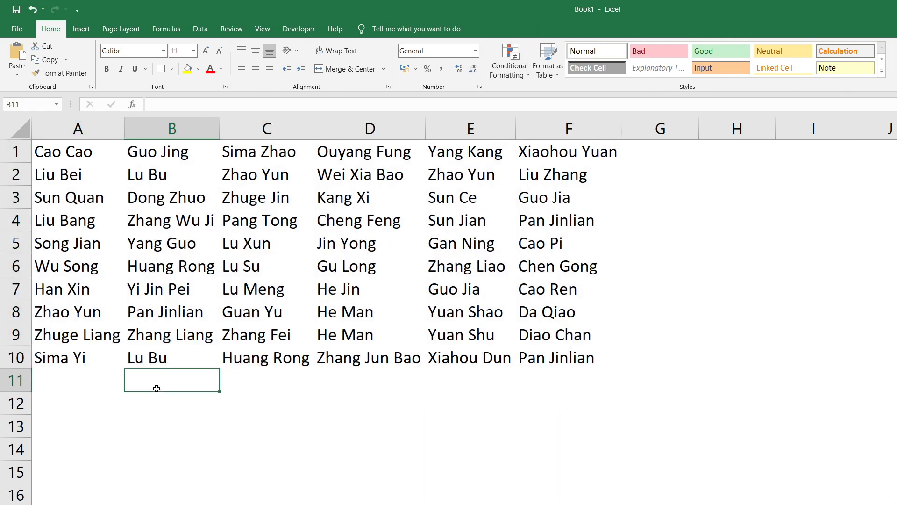
click(161, 414)
click(52, 405)
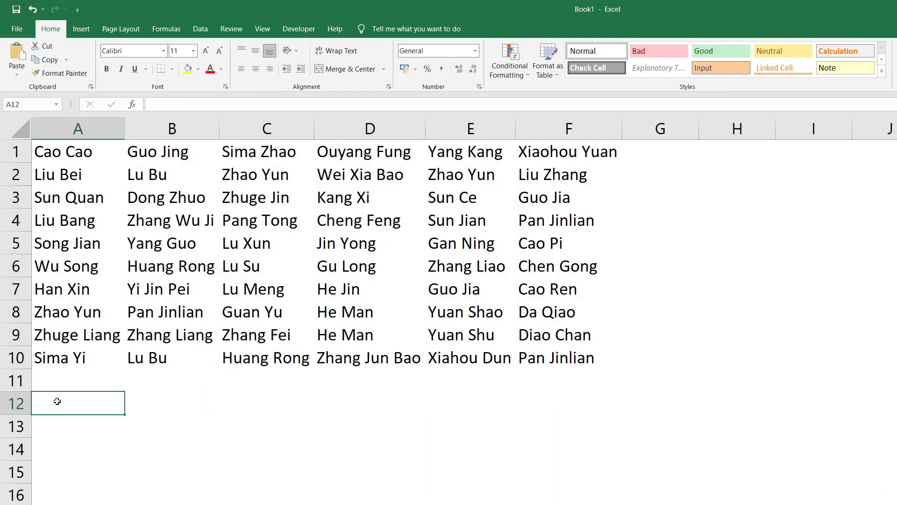
text(=cou)
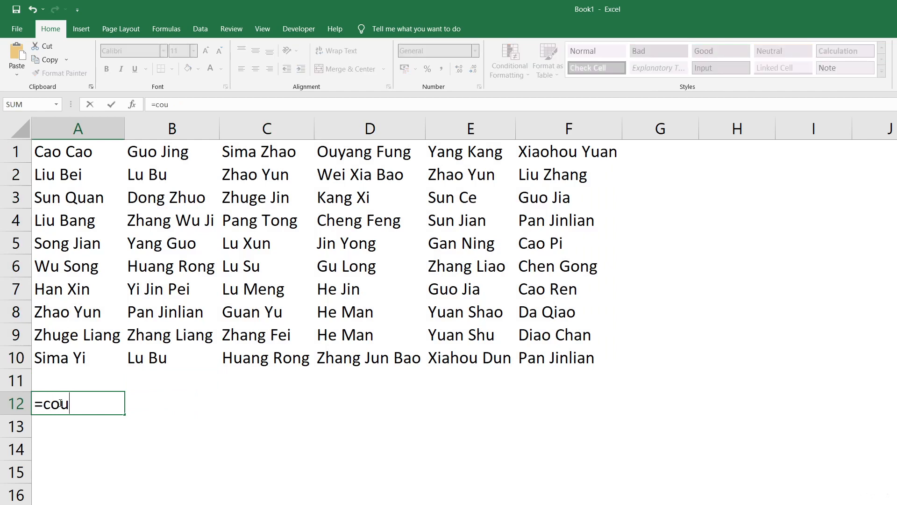
text(ntif()
key(ctrl+Up)
key(ctrl+Up)
key(ctrl+shift+Right)
key(ctrl+shift+Down)
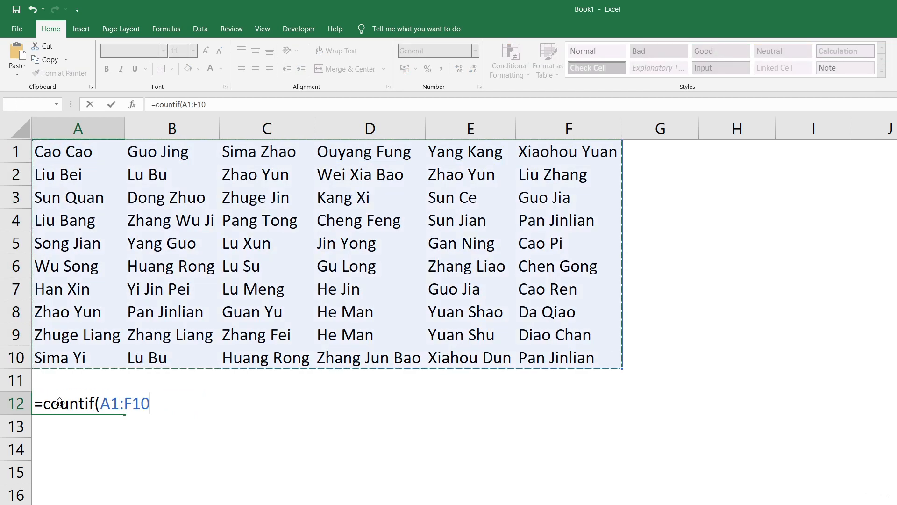
key(F4)
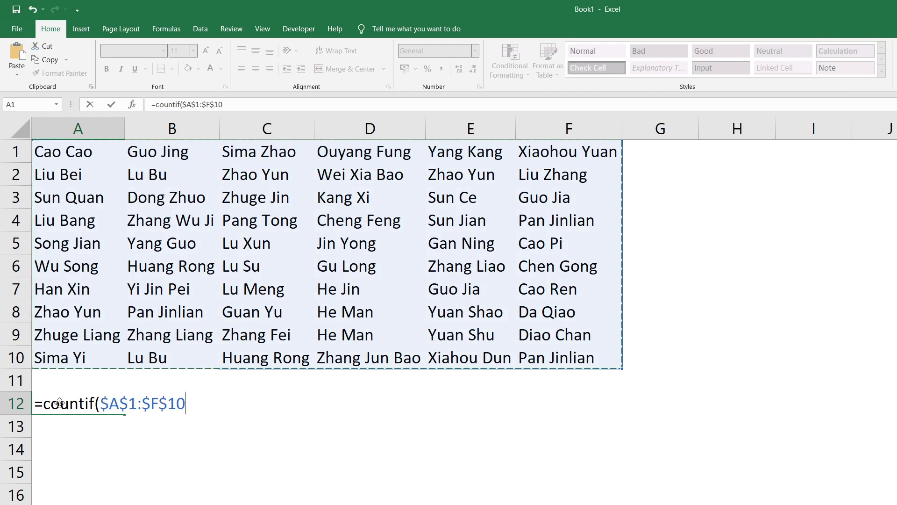
text(;)
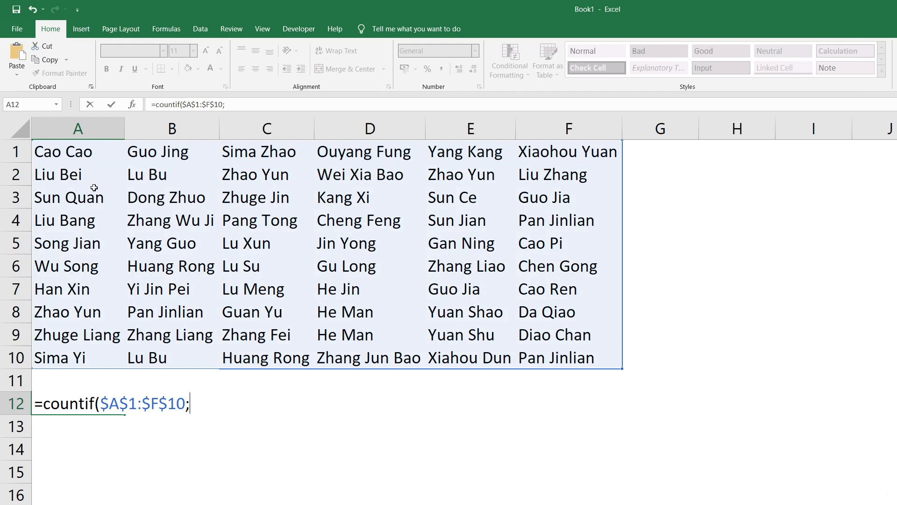
click(73, 157)
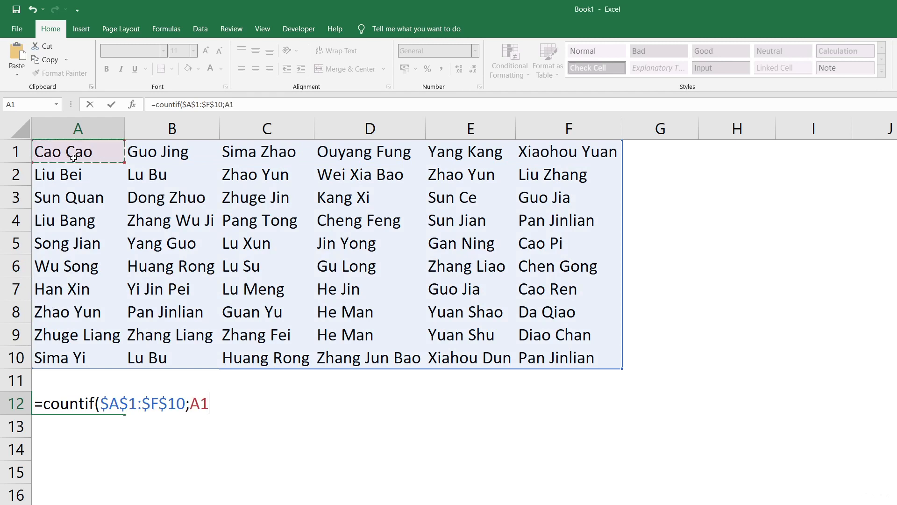
text())
key(Return)
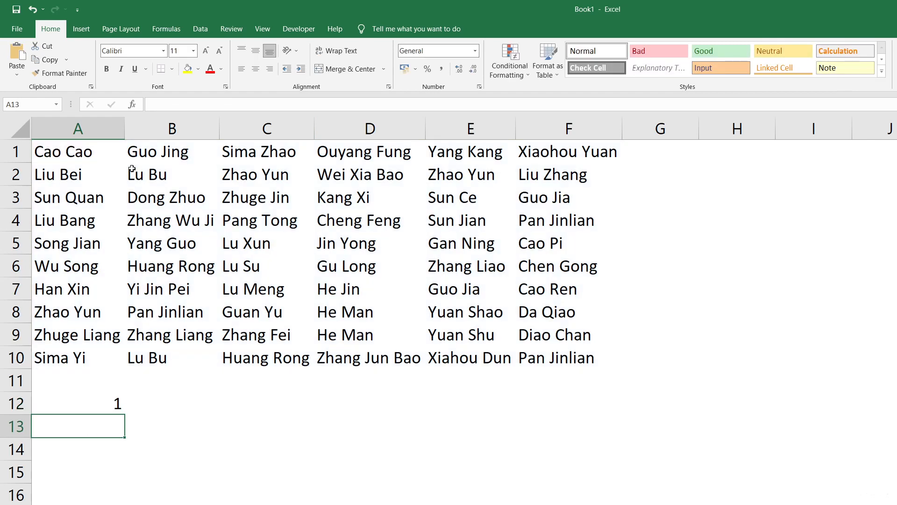
Copy the COUNTIF formula text from A12 and use it in a new conditional formatting rule on A1 that fills names occurring three times yellow.
key(Up)
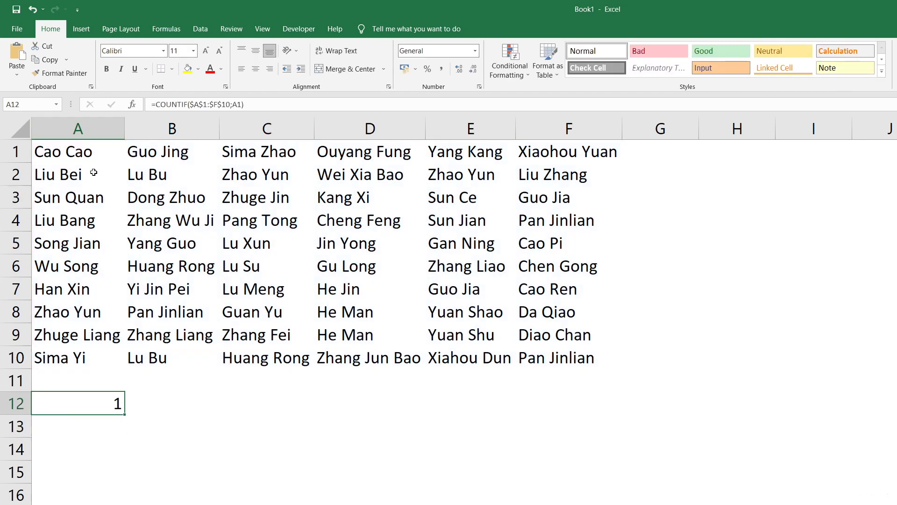
click(218, 104)
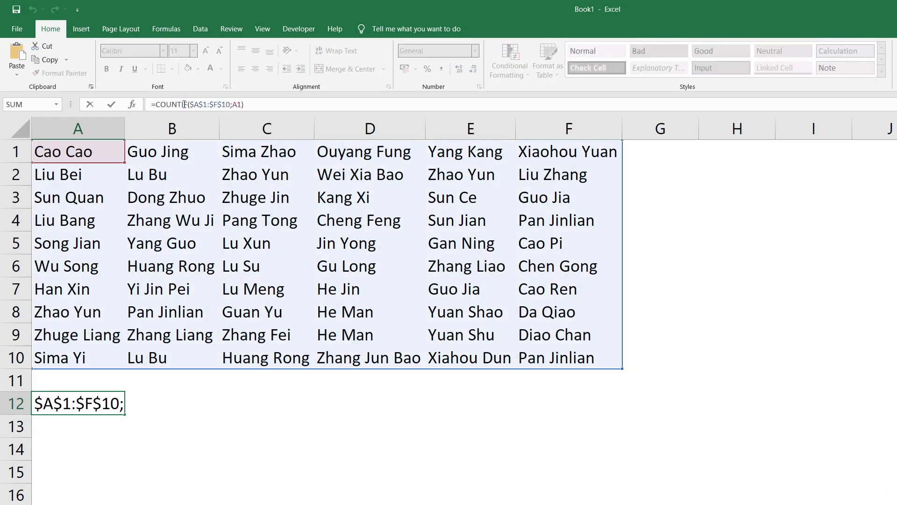
triple_click(185, 104)
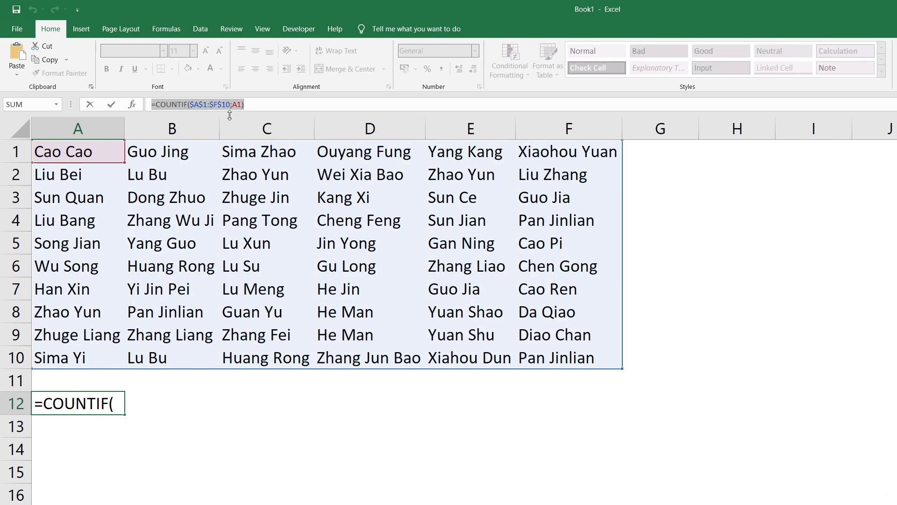
key(Escape)
click(75, 149)
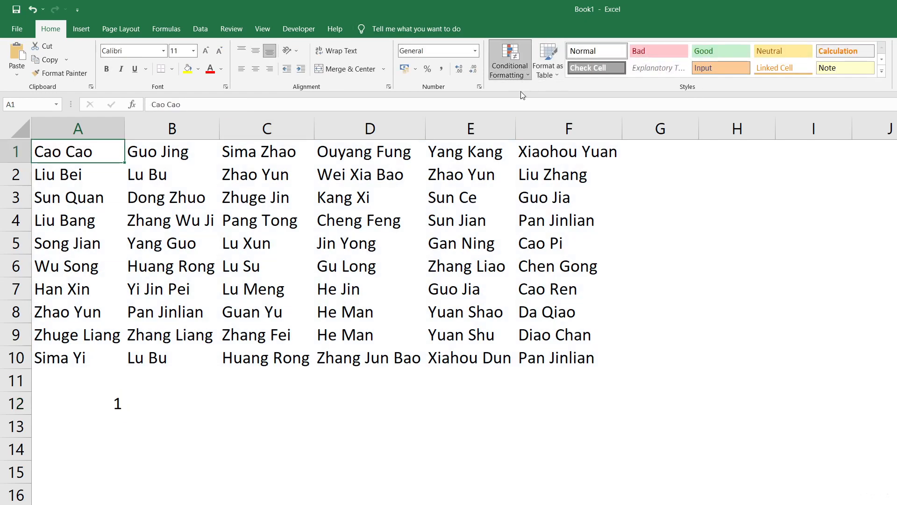
click(546, 245)
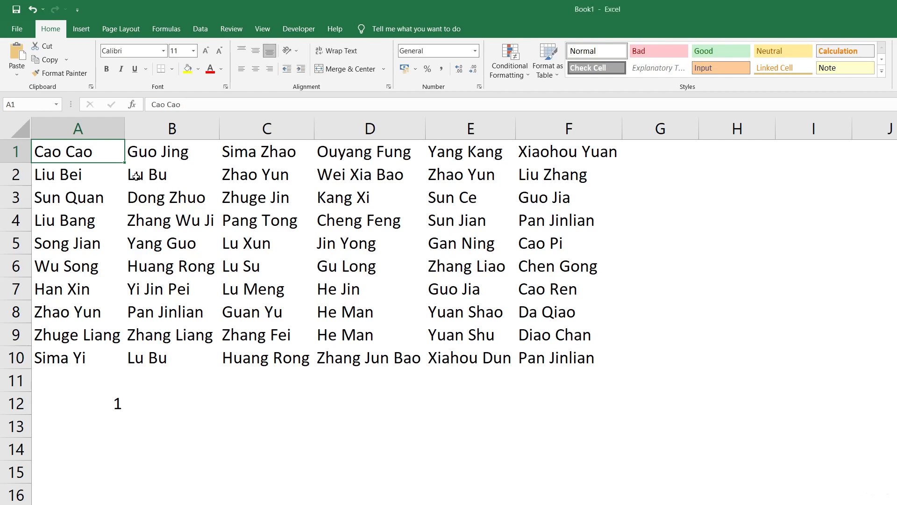
Copy cell A1 and paste only its formatting onto the whole range A1:F10.
key(ctrl+c)
shift+click(550, 358)
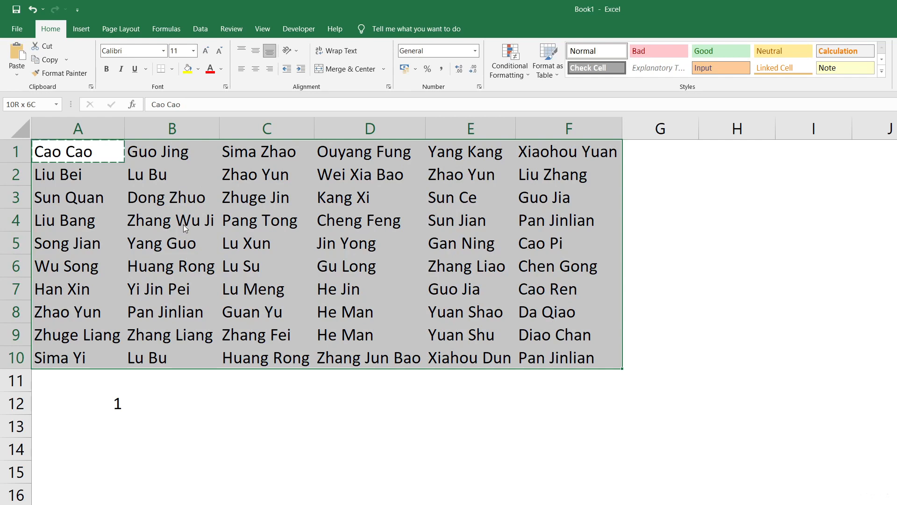
key(ctrl+v)
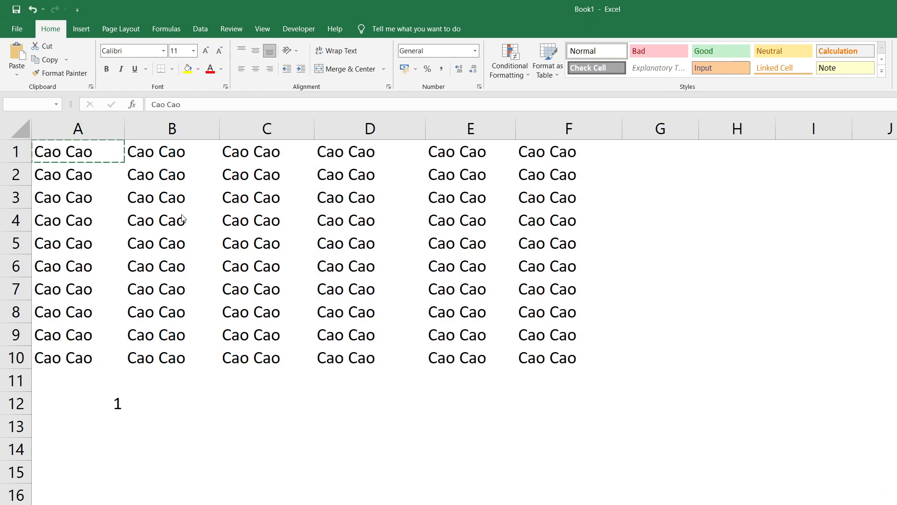
key(ctrl+z)
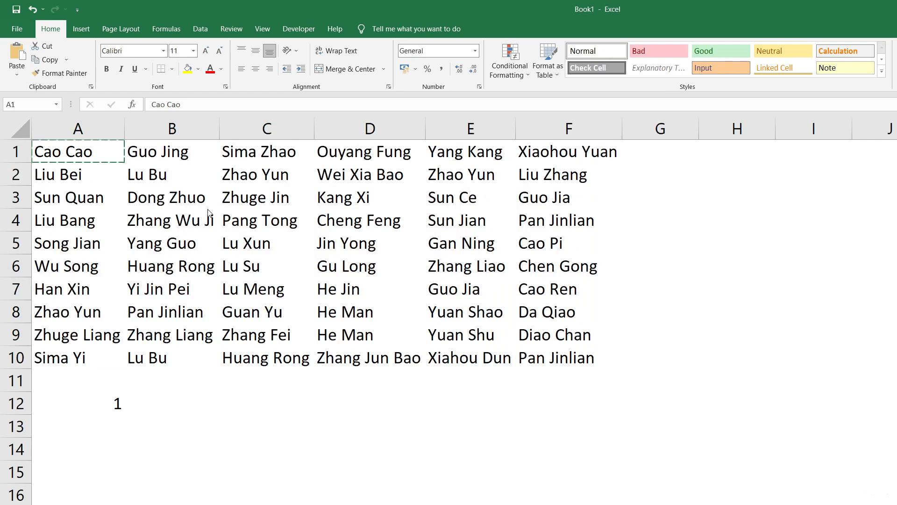
key(ctrl+v)
key(ctrl+z)
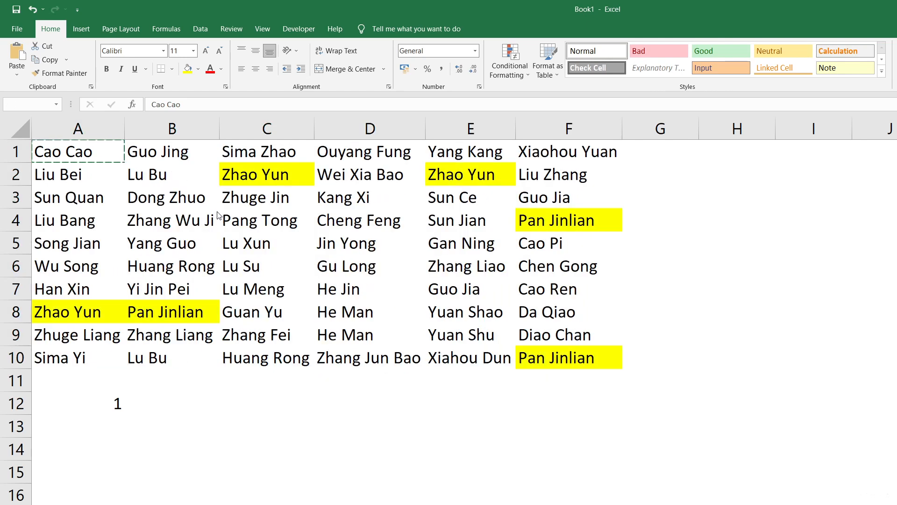
click(217, 212)
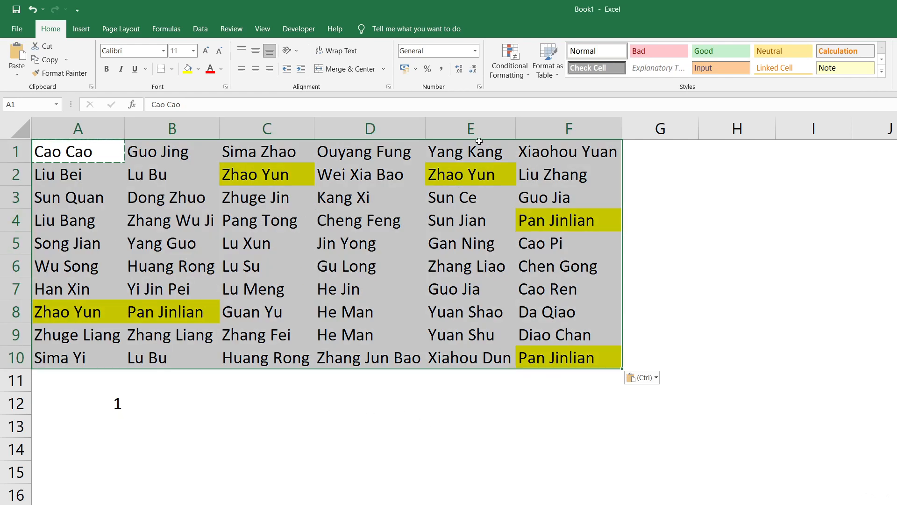
Add a second conditional formatting rule to A1:F10 that fills names occurring exactly twice light green.
click(510, 71)
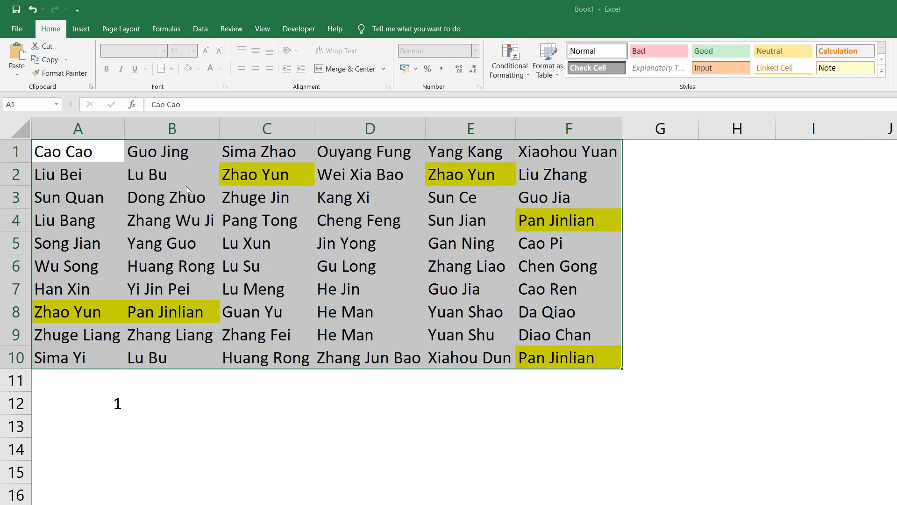
click(276, 257)
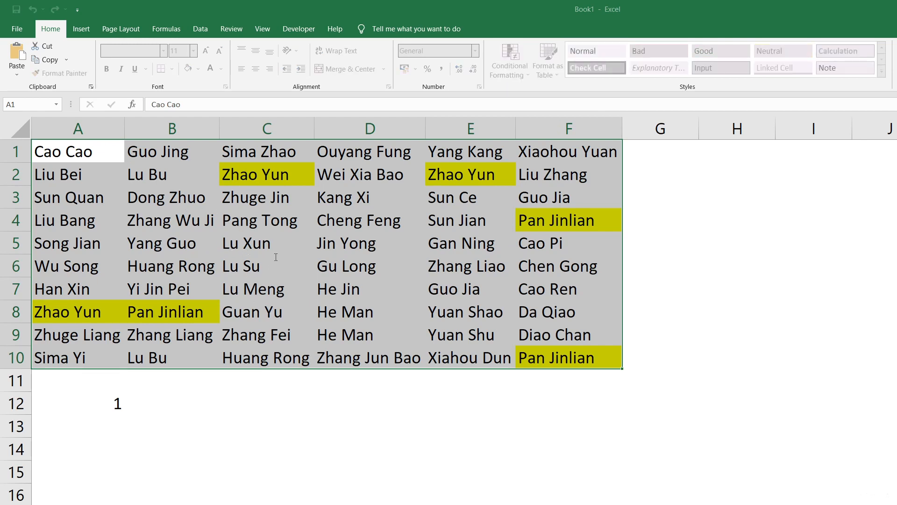
click(344, 317)
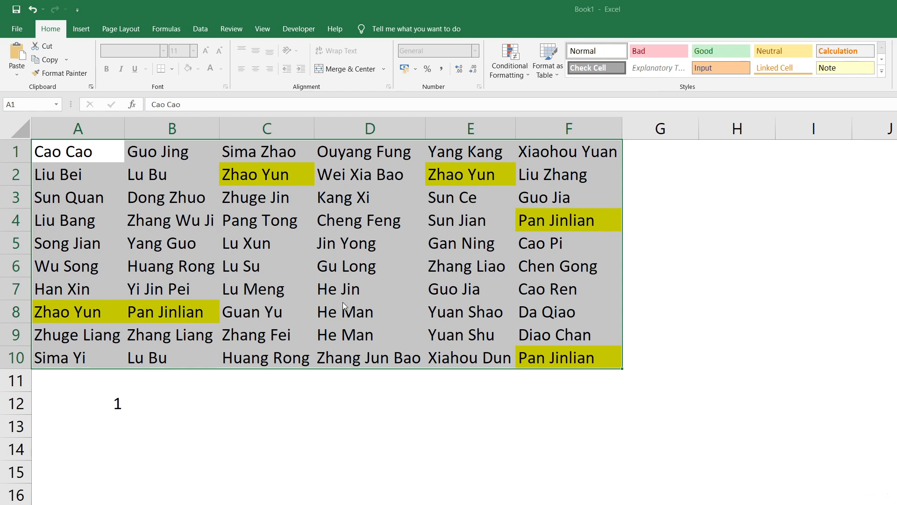
click(417, 301)
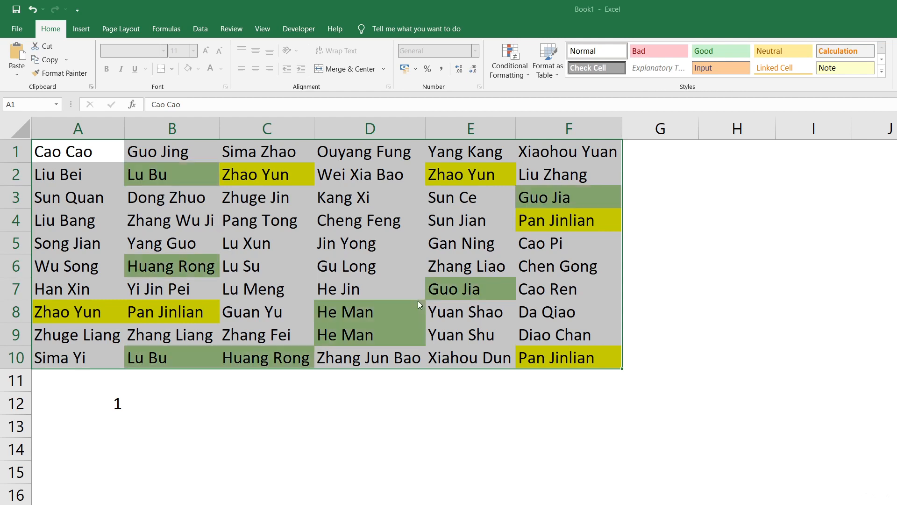
Examine the green and yellow cells in the table to compare names that occur twice with those occurring three times.
click(331, 296)
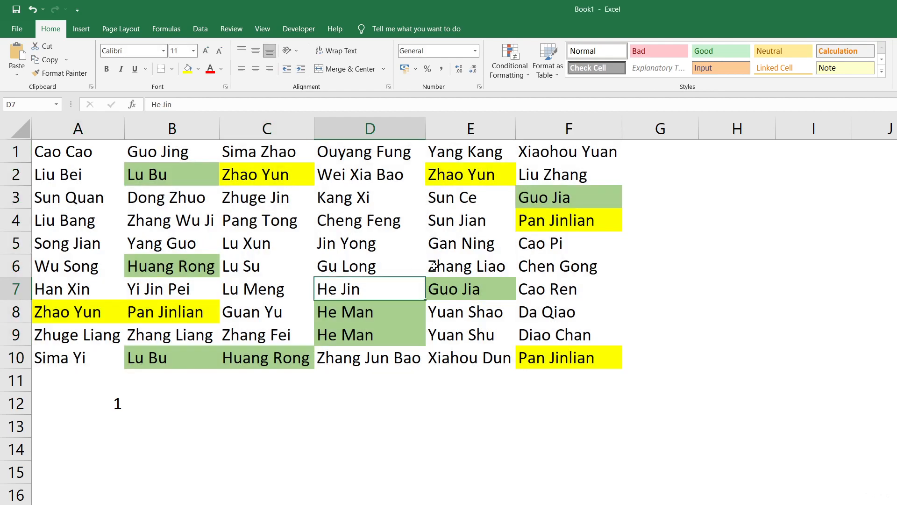
key(Down)
key(Down)
key(Down)
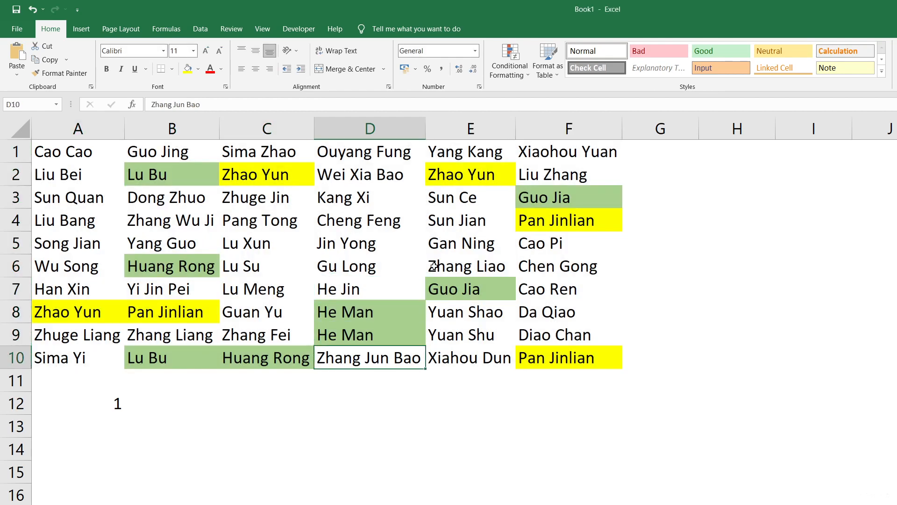
key(Left)
key(Right)
key(Up)
key(Up)
key(Up)
key(Up)
key(Up)
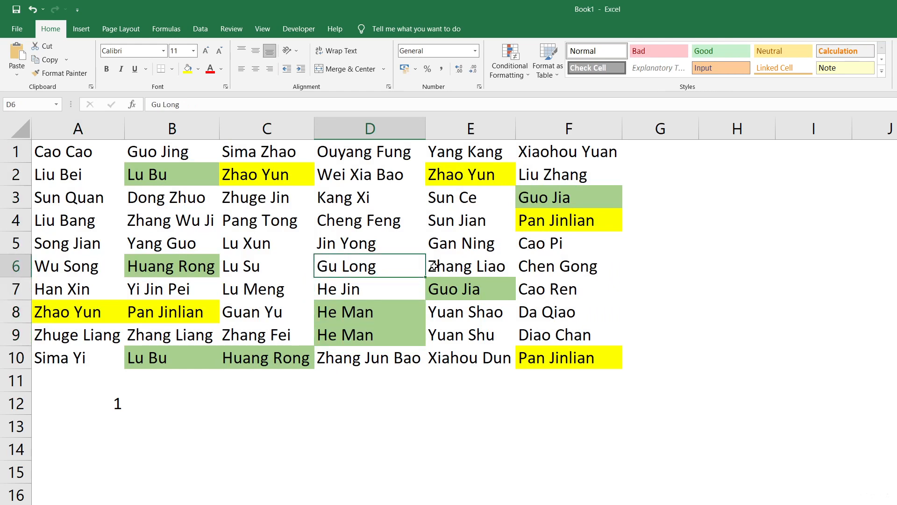
key(Right)
key(Up)
key(Up)
key(Right)
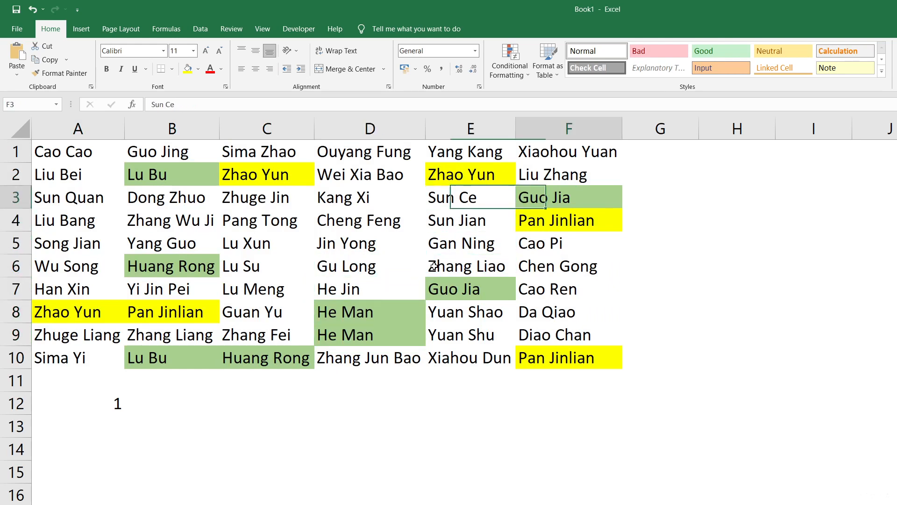
Enter Zhao Yun in cell D3 as an additional occurrence of that name in the table.
key(Left)
key(Up)
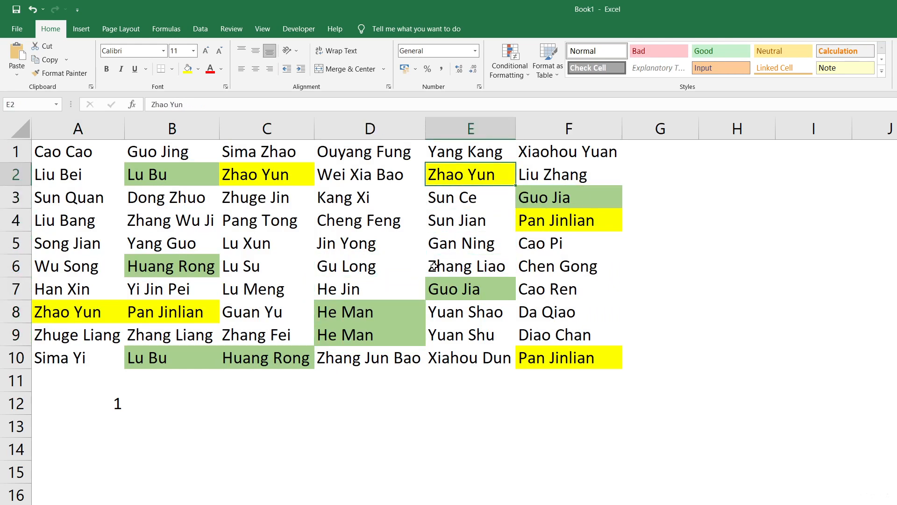
key(Down)
key(Left)
text(Zhao Yun)
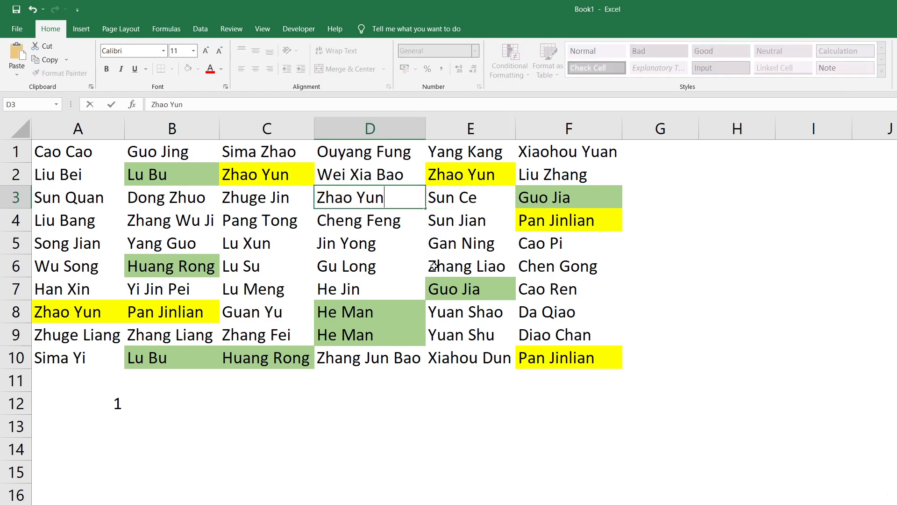
key(Return)
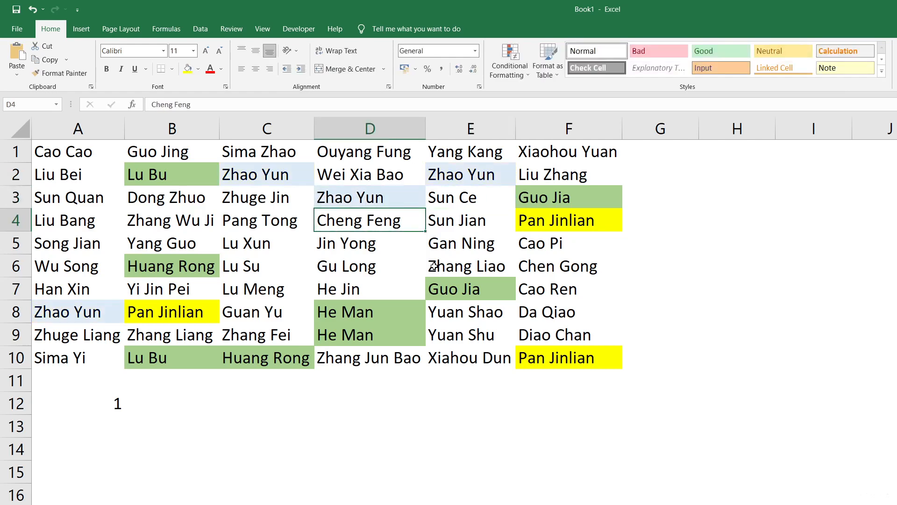
key(Up)
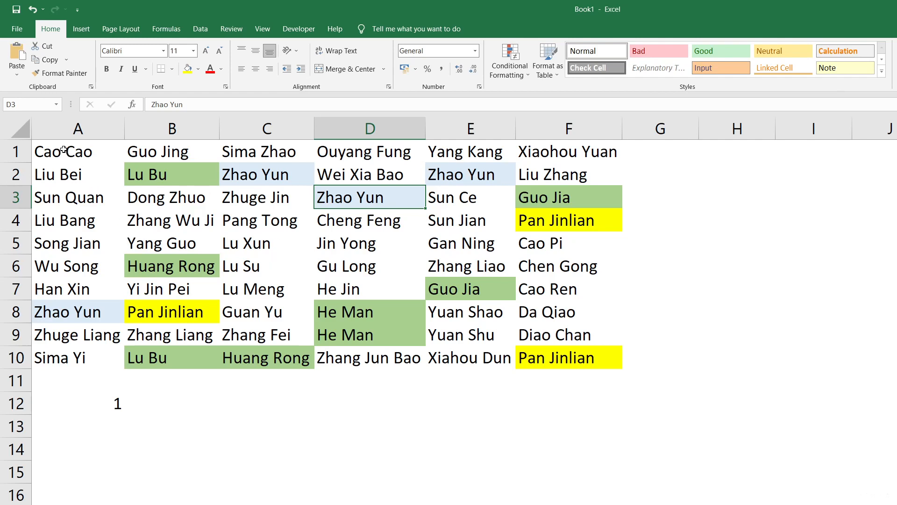
Select the name table A1:F10 and look over the data tools for removing duplicates.
drag(66, 151, 572, 346)
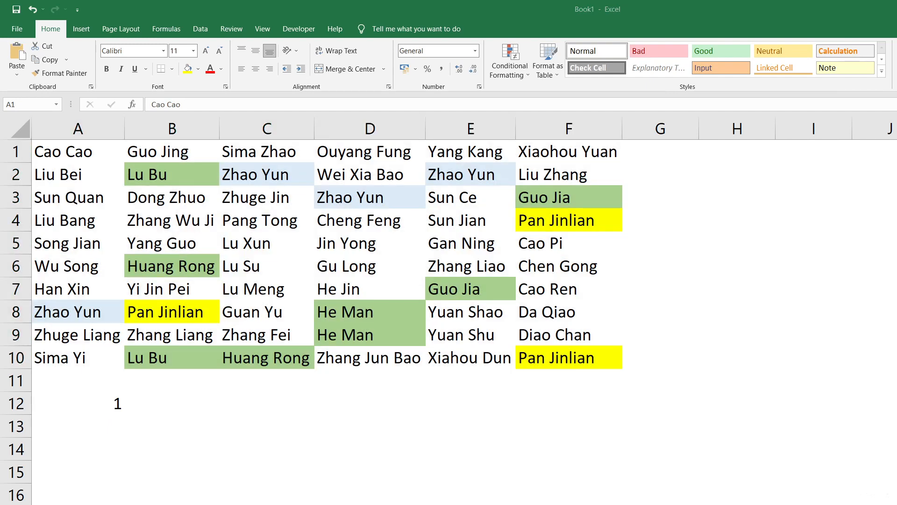
key(alt+Tab)
key(alt+Tab)
key(alt+Tab)
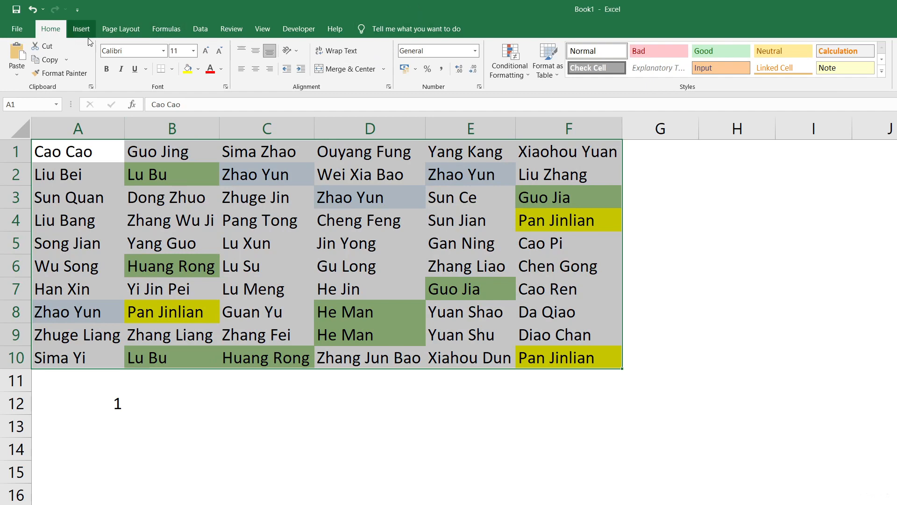
key(alt+Tab)
key(alt+Tab)
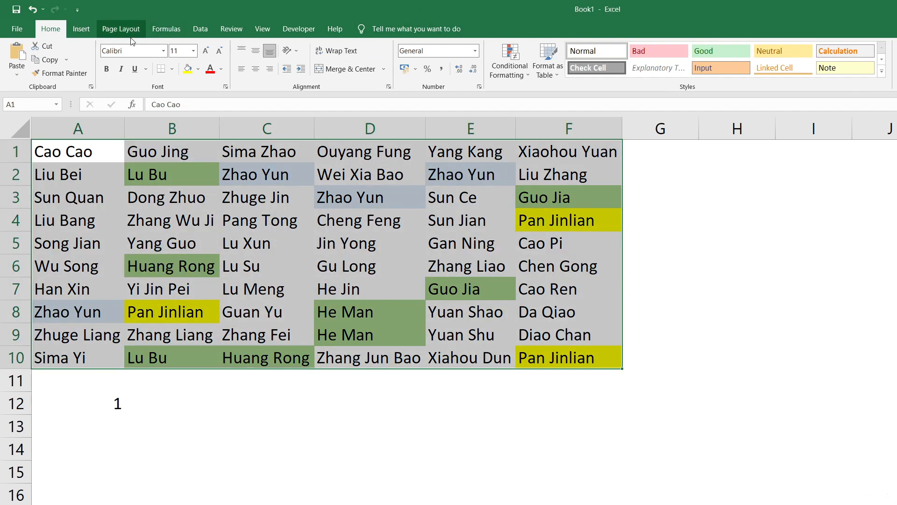
click(199, 29)
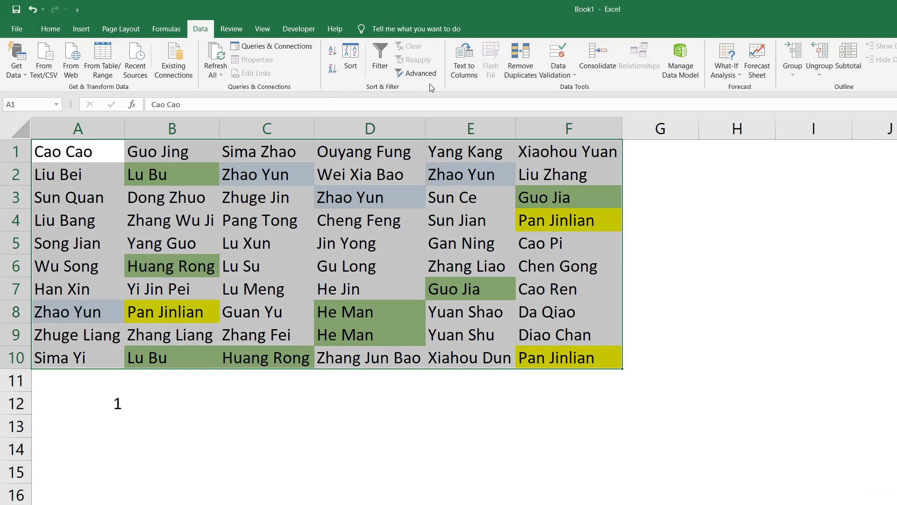
click(506, 61)
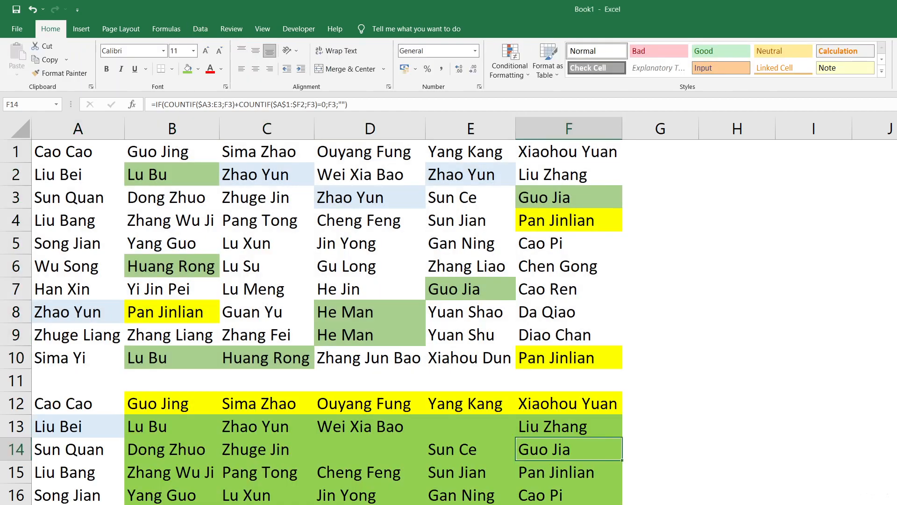
Compare the original name table with the formula table starting in row 12, checking A12 against its source cell A1.
click(54, 402)
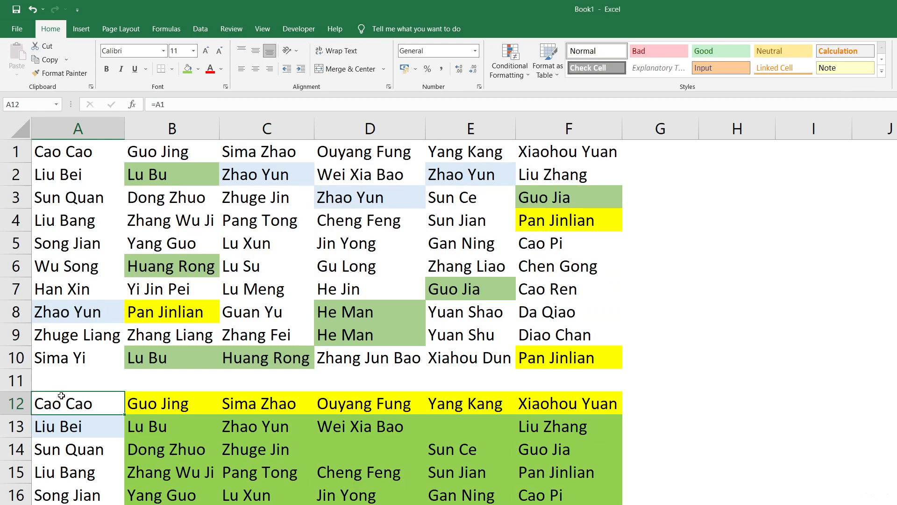
drag(57, 143, 655, 315)
drag(50, 405, 572, 503)
click(342, 363)
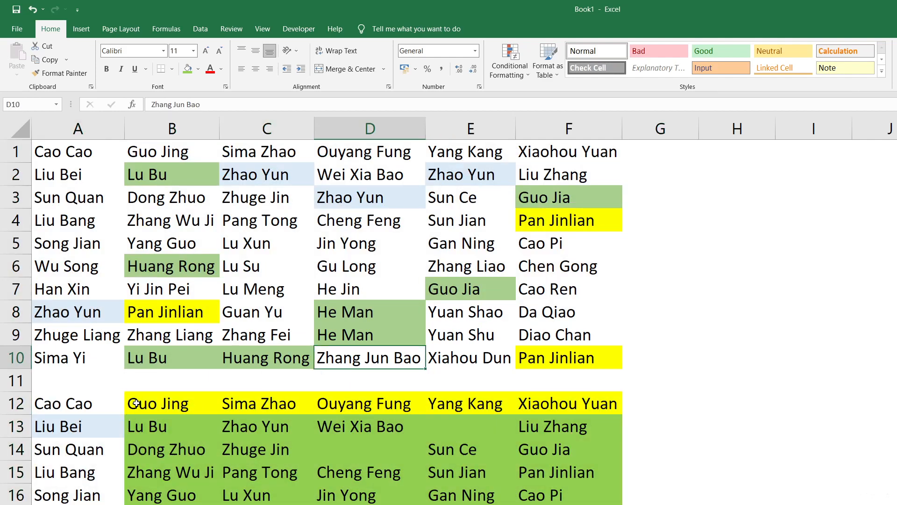
click(103, 404)
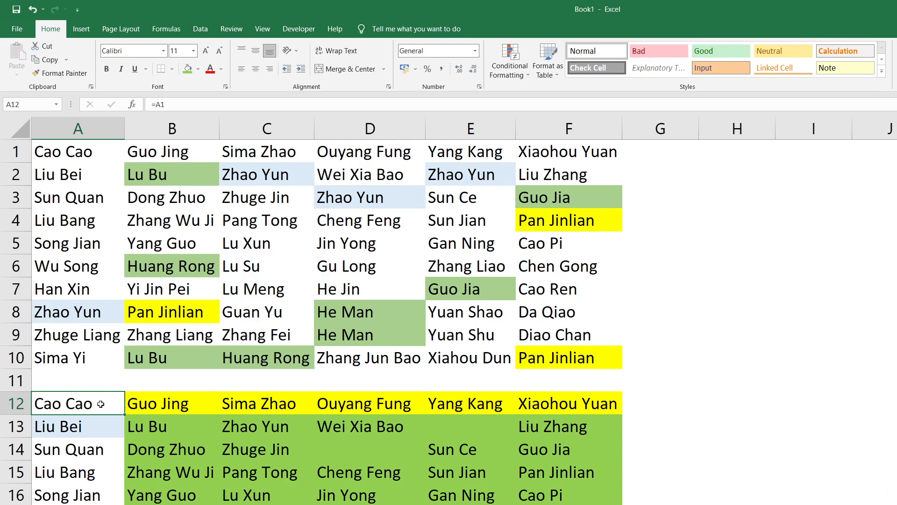
click(71, 153)
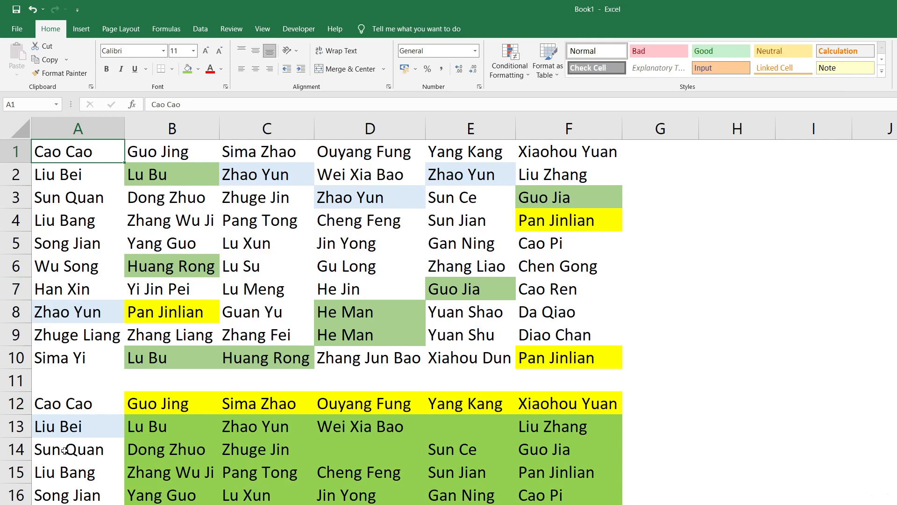
click(71, 399)
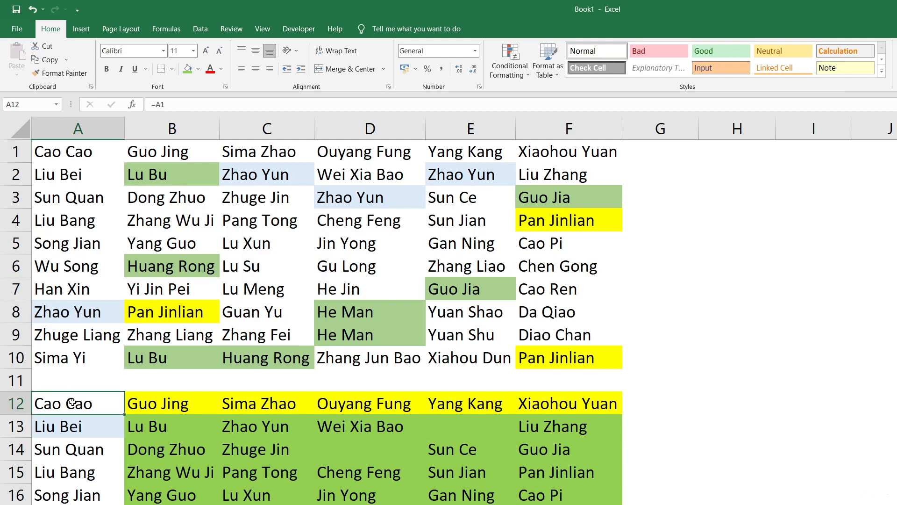
Inspect the COUNTIF formulas in the yellow cells B12:F12 and the first-row ranges they refer to.
drag(133, 404, 545, 403)
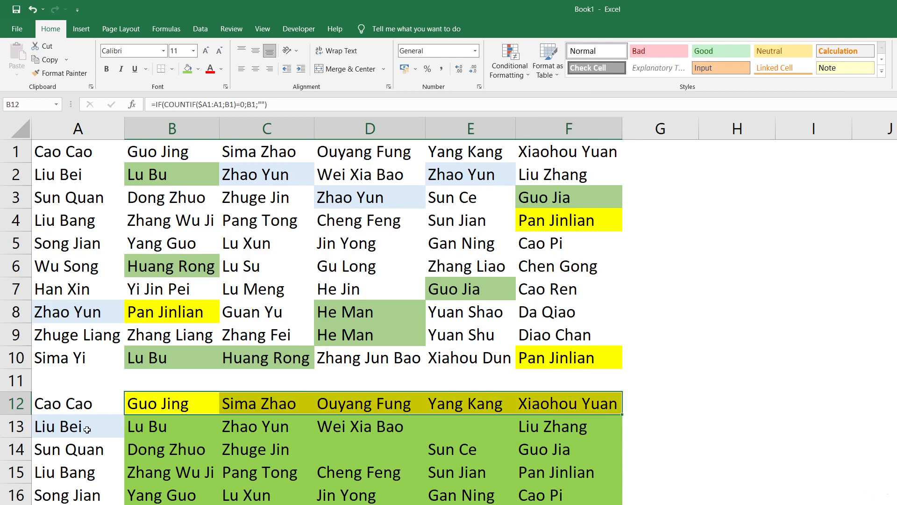
click(162, 405)
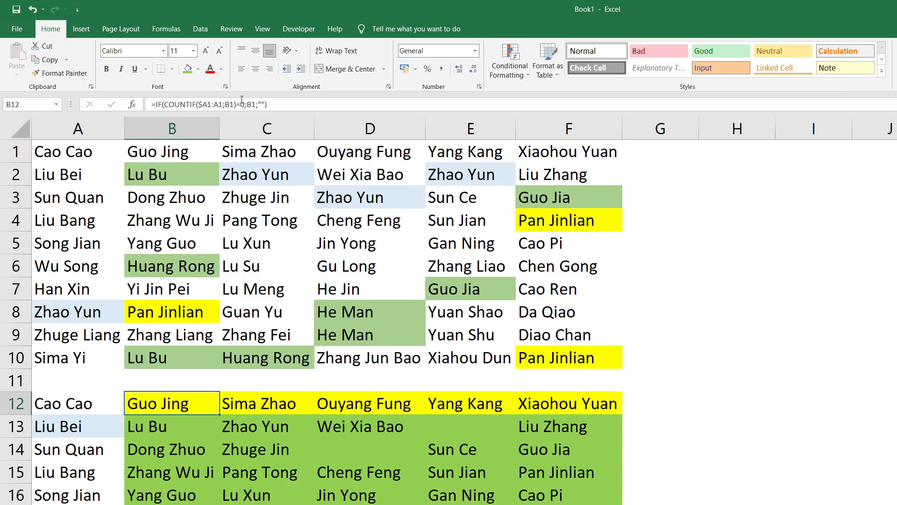
click(294, 103)
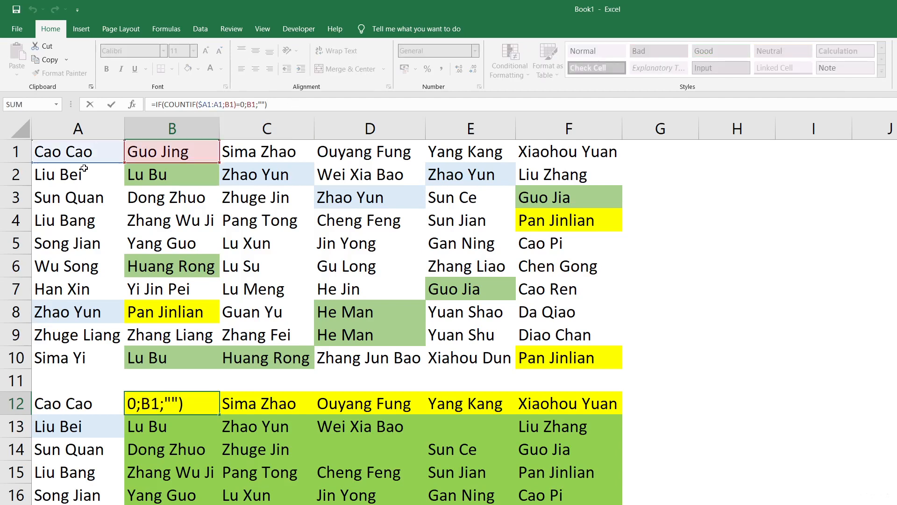
key(Tab)
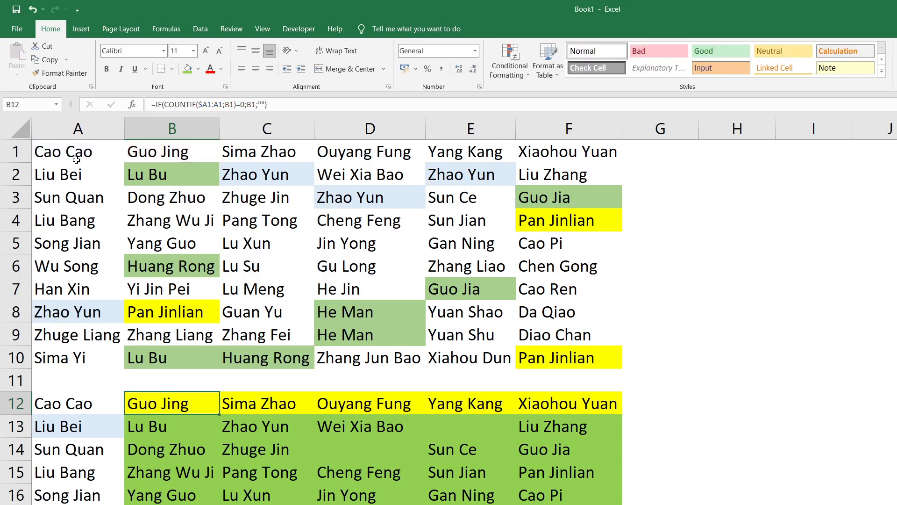
click(289, 104)
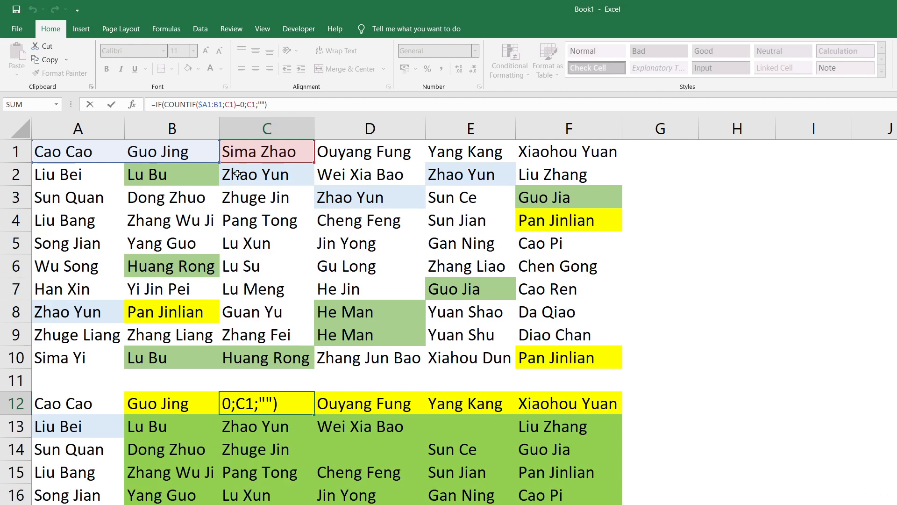
key(ctrl+Return)
click(568, 396)
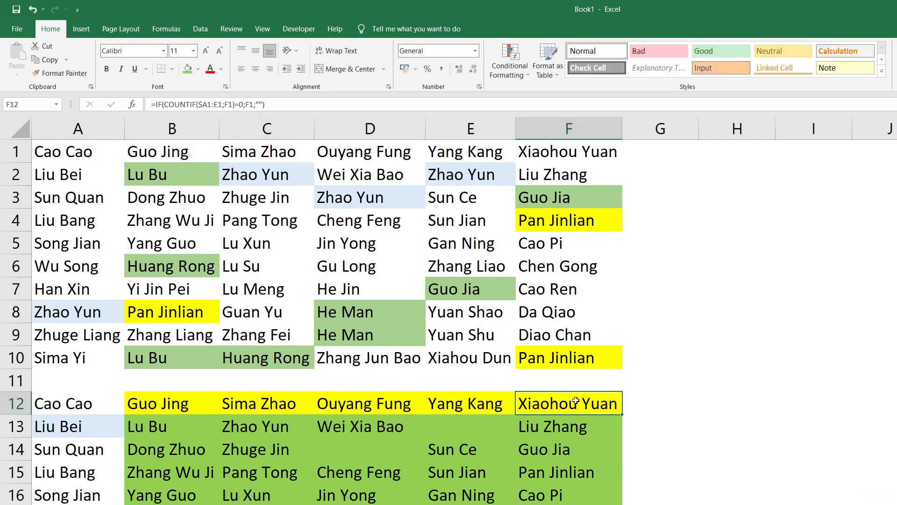
Copy the name in B1 over C1 as a test duplicate and check the formula in C12.
click(195, 158)
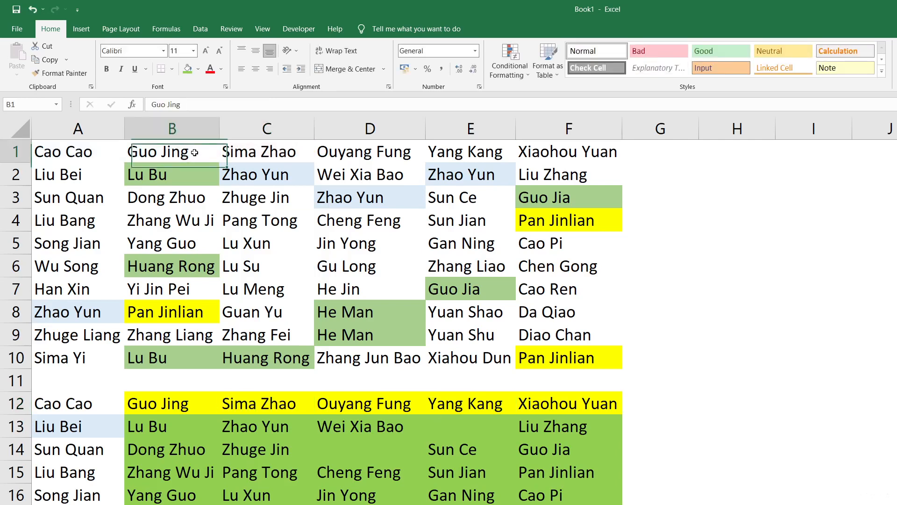
key(ctrl+c)
click(280, 156)
key(ctrl+v)
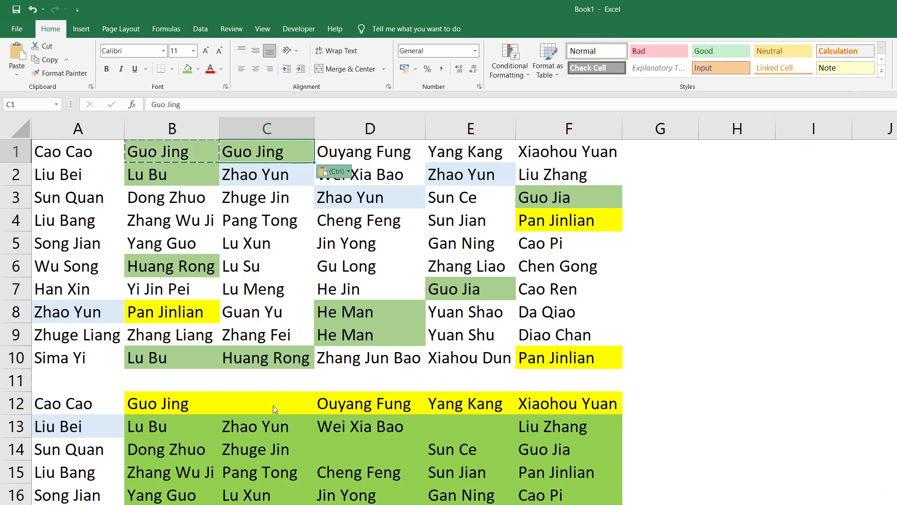
click(271, 404)
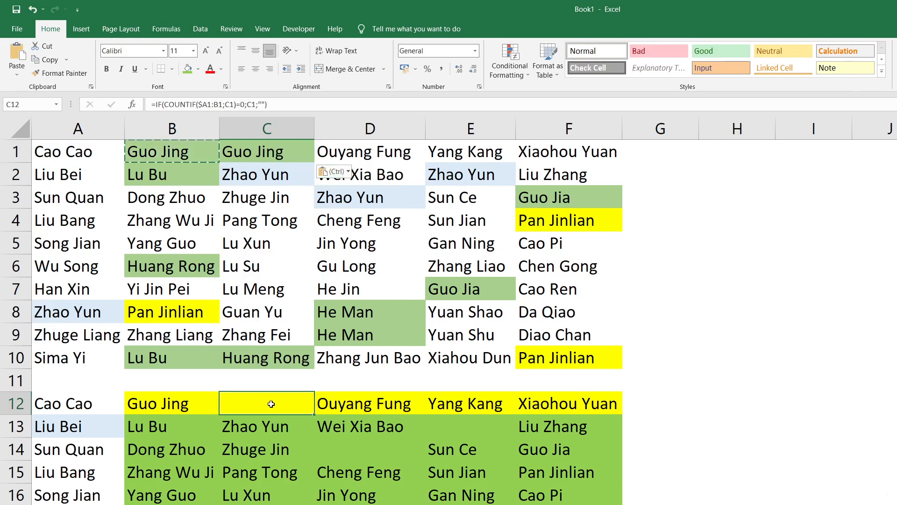
click(281, 104)
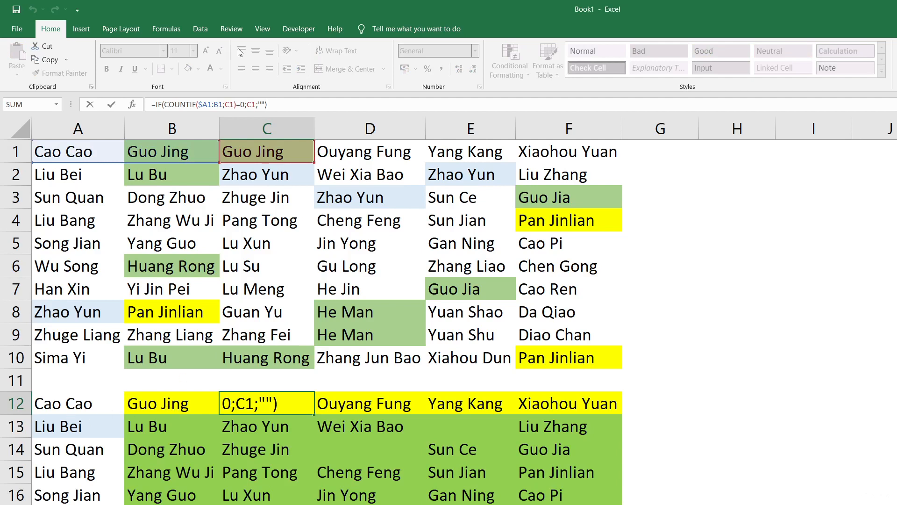
key(ctrl+Return)
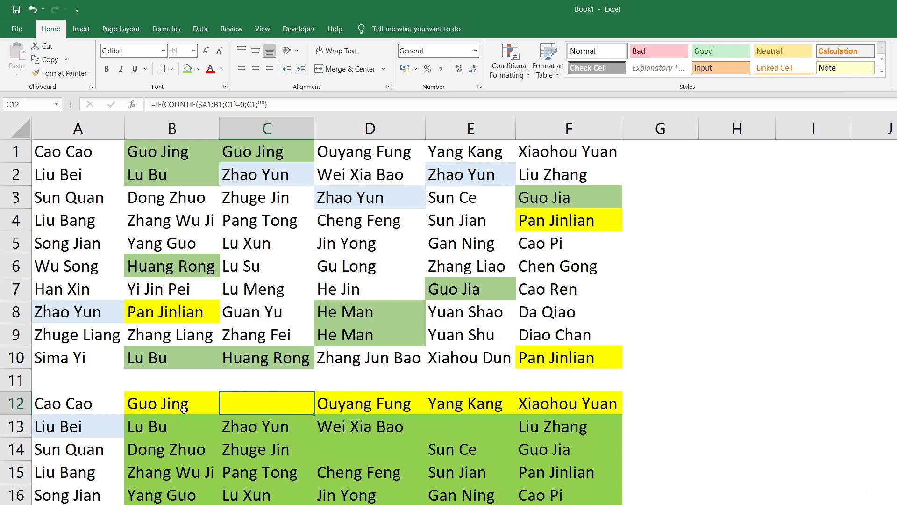
Inspect the COUNTIF formula in A13 and the cell ranges it refers to.
click(94, 425)
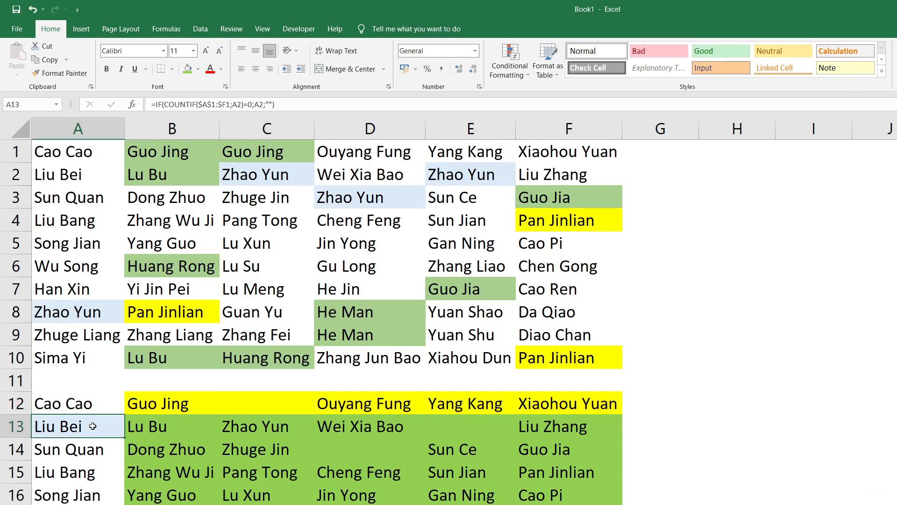
click(342, 105)
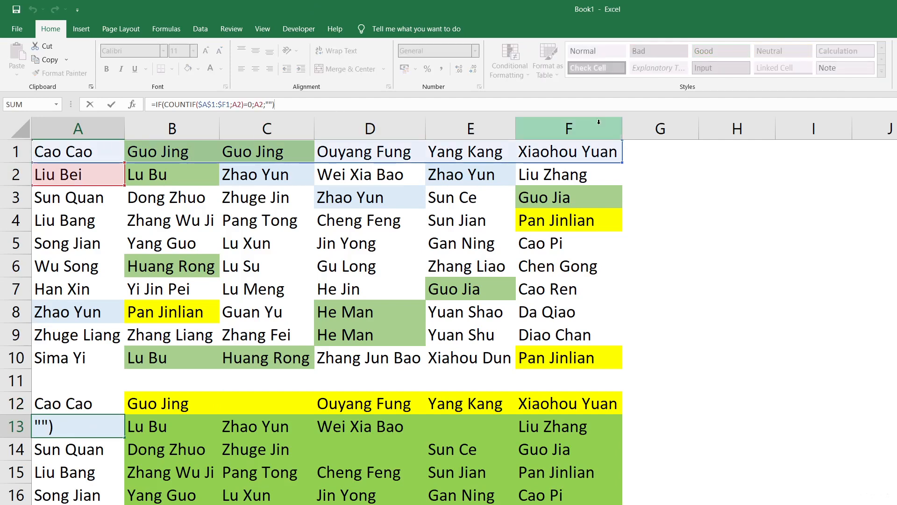
key(ctrl+Return)
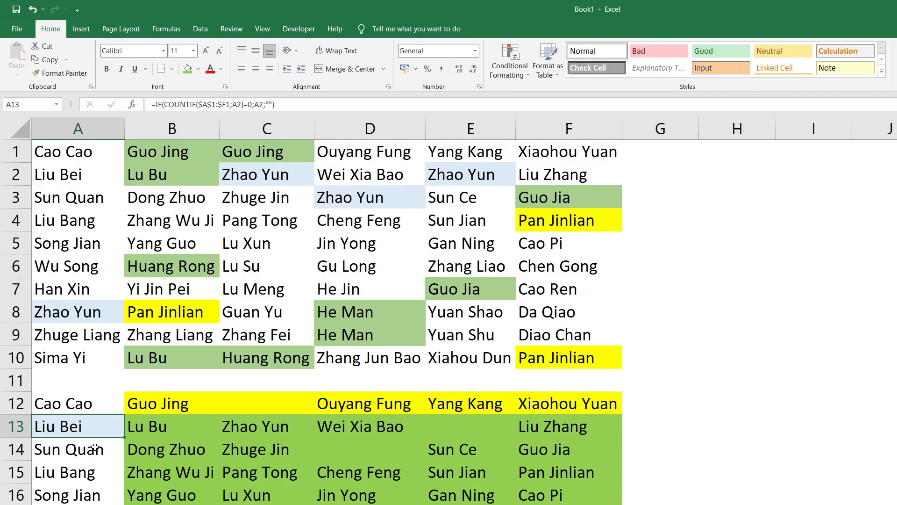
Fill the first-column cells of the formula table from A13 down with gold.
drag(87, 425, 87, 504)
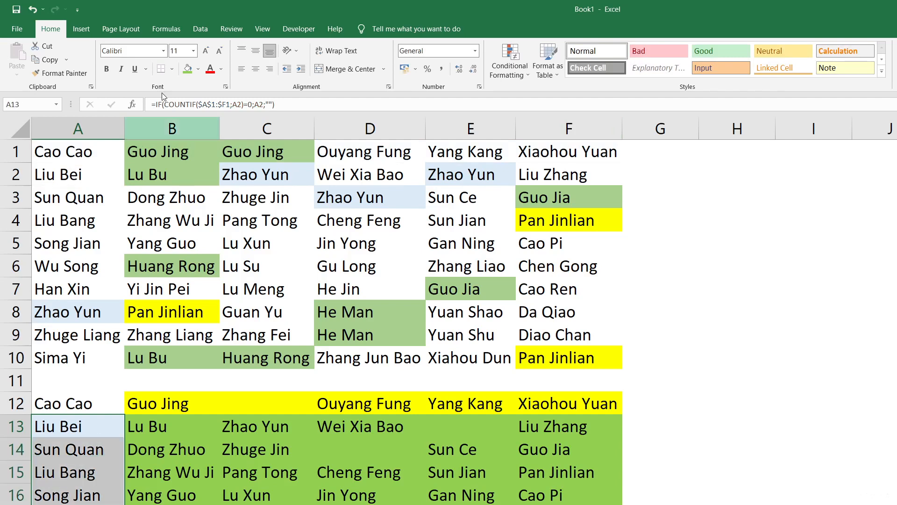
click(188, 69)
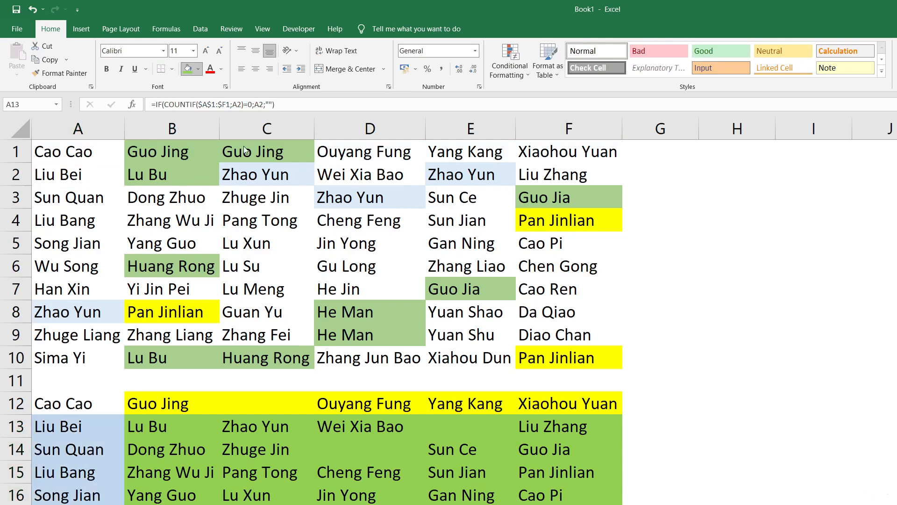
click(255, 122)
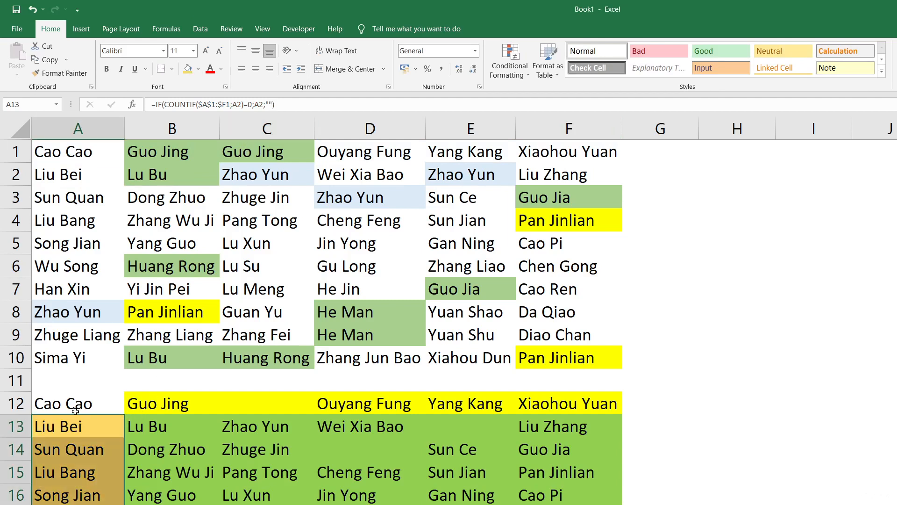
Examine the absolute range start in A13's formula and compare the formulas in A14, A15 and A16 below it.
click(69, 424)
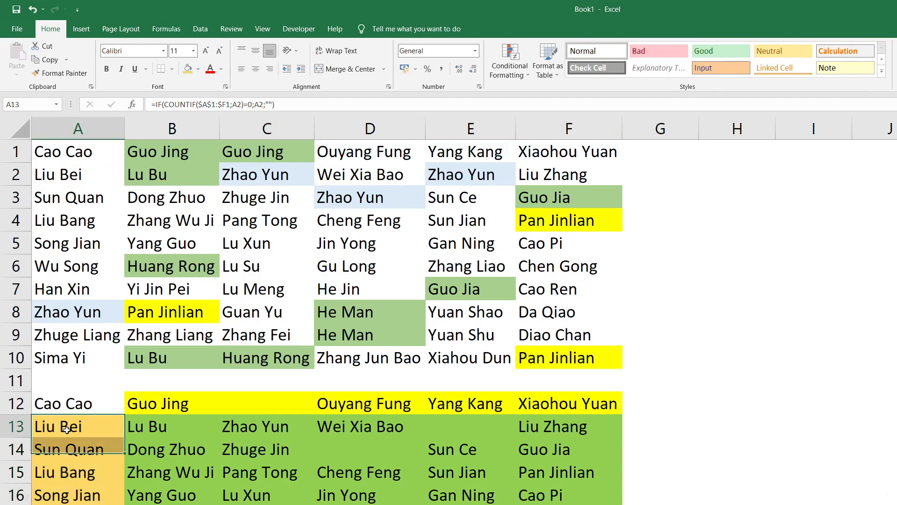
click(198, 108)
drag(198, 108, 225, 104)
click(223, 105)
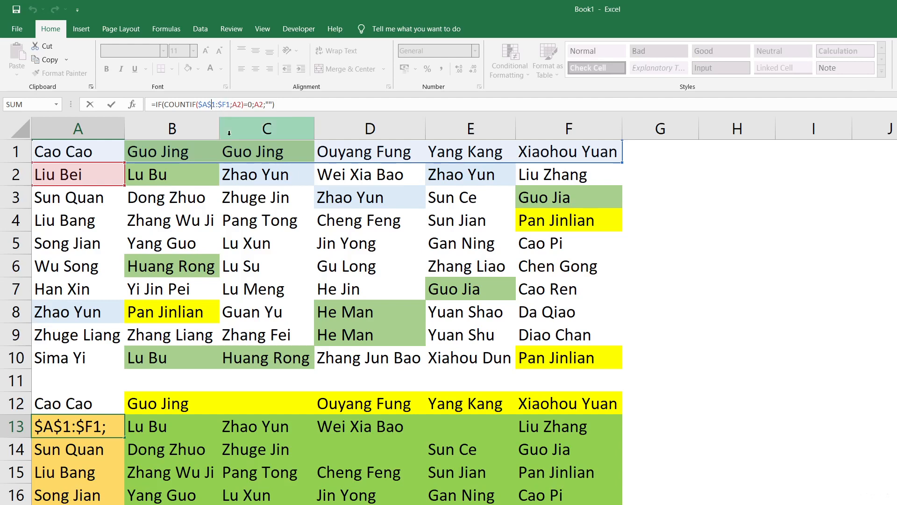
key(ctrl+Return)
click(84, 451)
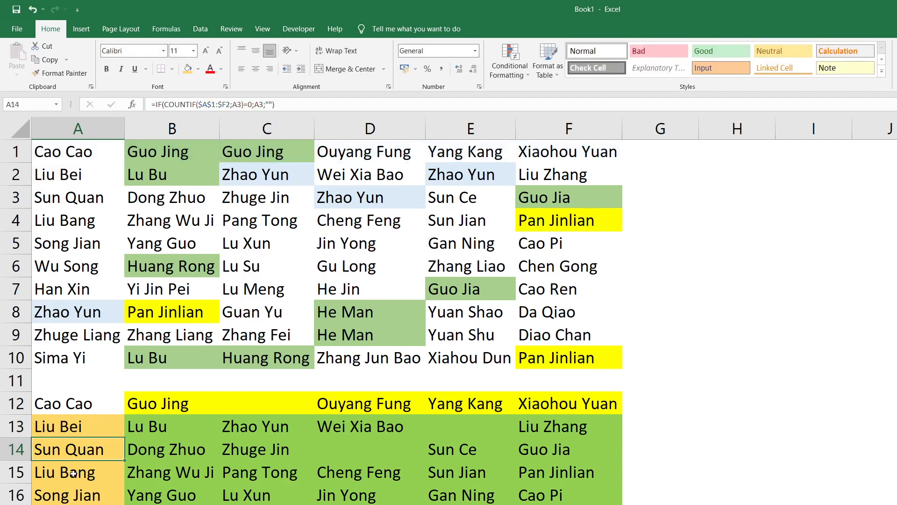
click(73, 472)
click(68, 494)
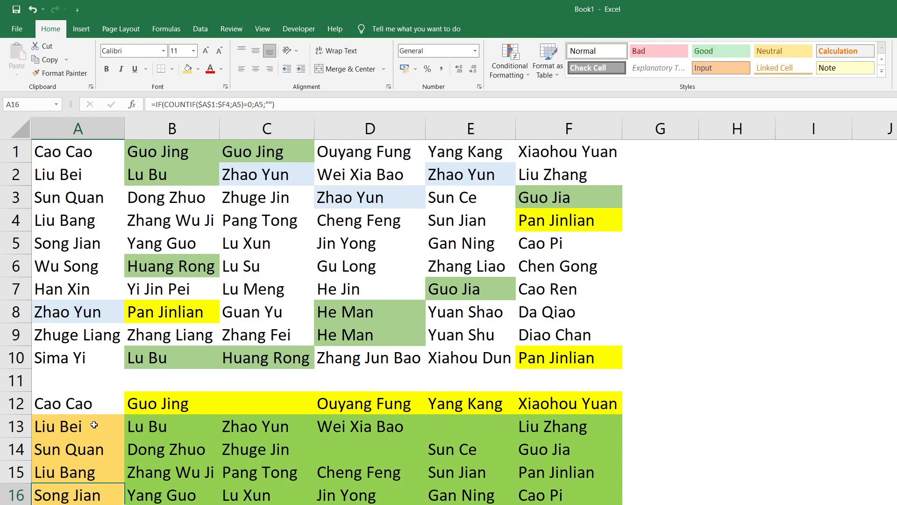
Compare the cell ranges that the COUNTIF formulas in A13, A14, A16 and A19 refer to.
click(74, 434)
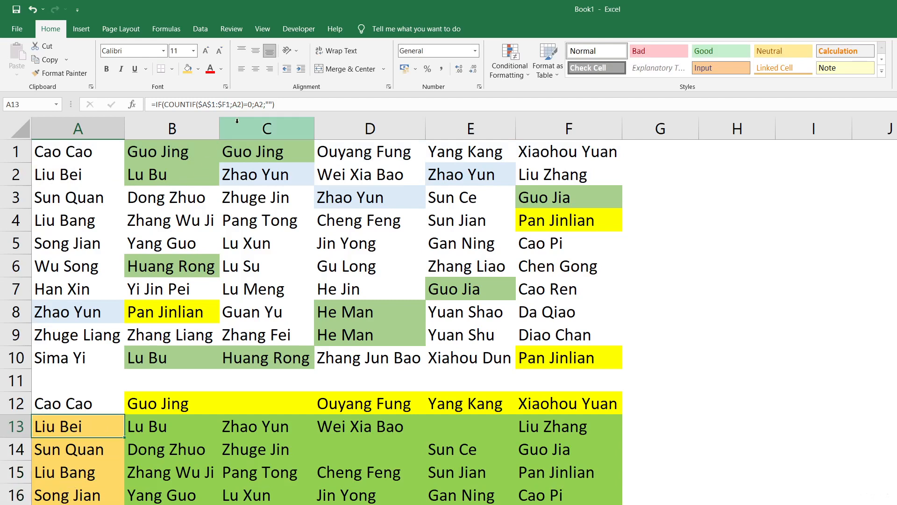
click(305, 103)
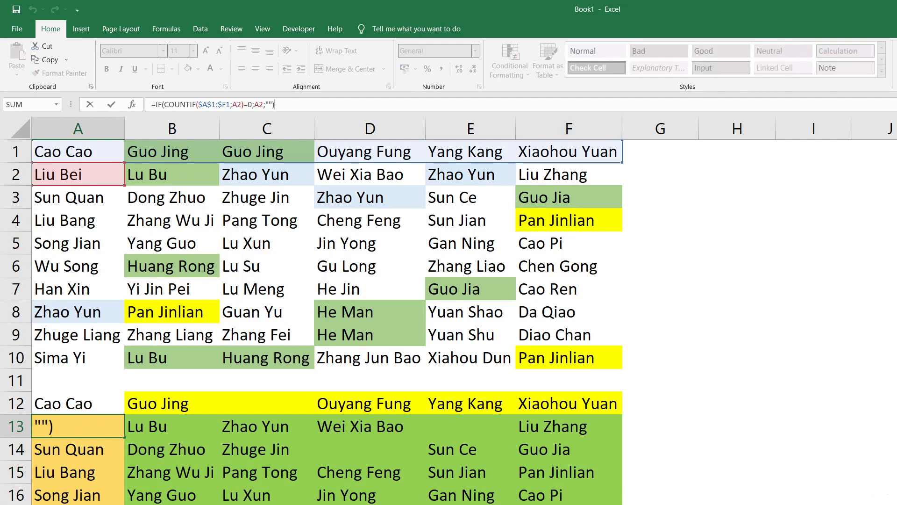
key(Escape)
click(74, 448)
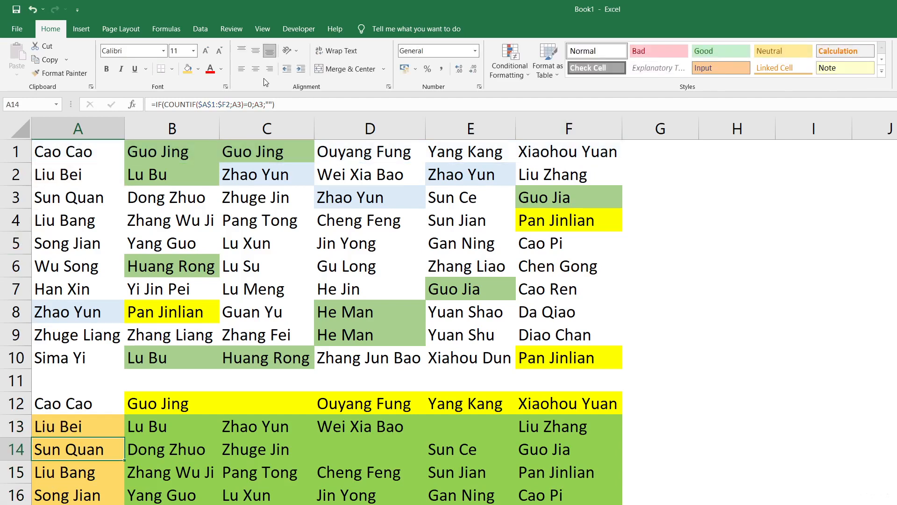
click(296, 103)
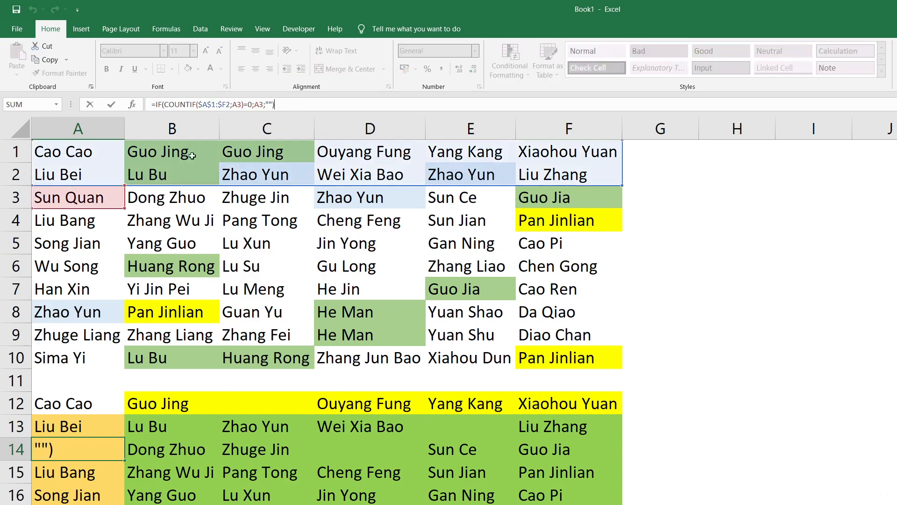
key(Escape)
click(84, 496)
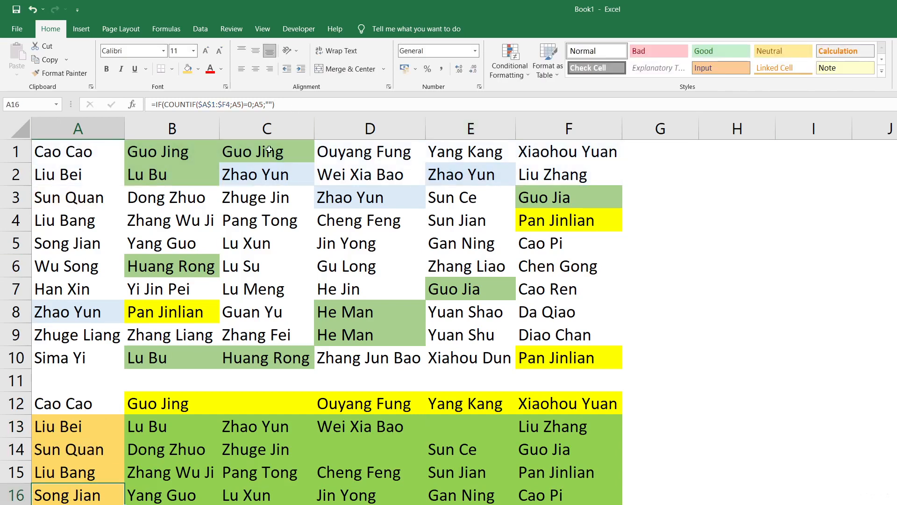
double_click(85, 497)
key(Escape)
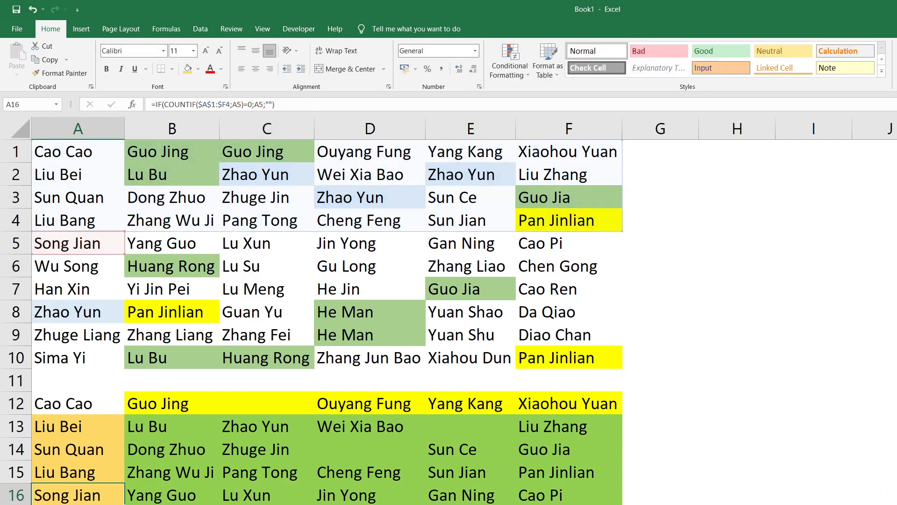
click(77, 504)
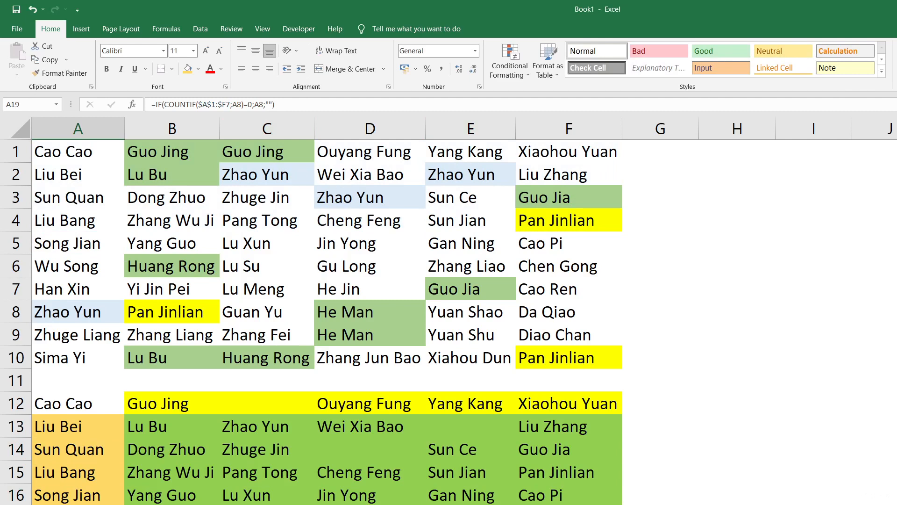
Examine B13's formula against B12's, checking its two added COUNTIF parts and the zero test, and review the whole duplicate-free copy.
drag(153, 428, 561, 496)
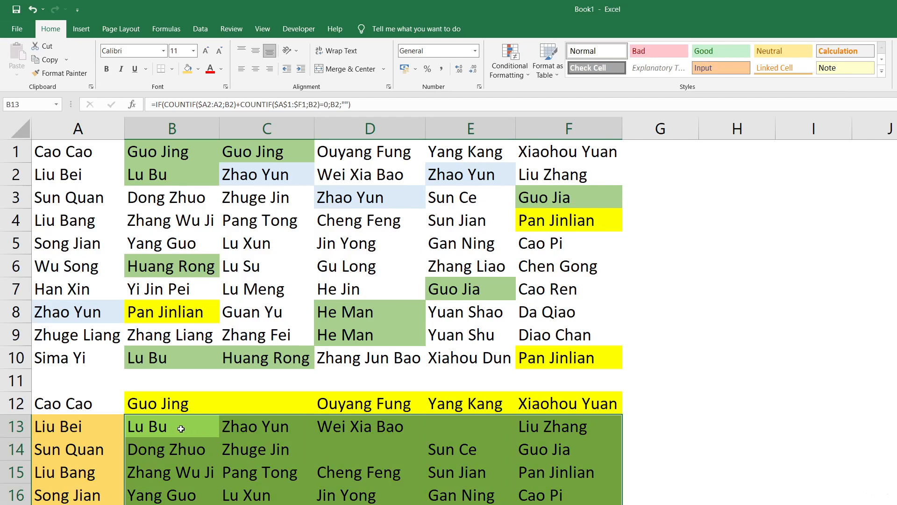
click(174, 400)
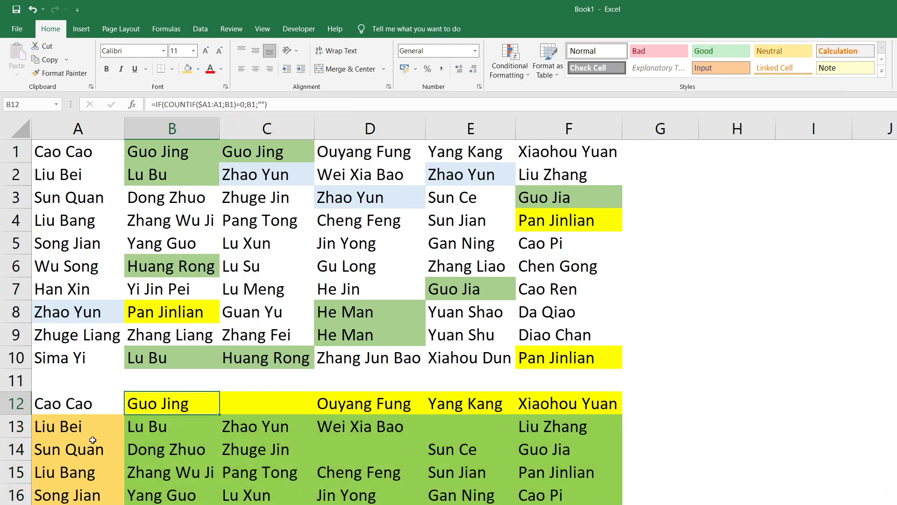
click(103, 423)
click(139, 423)
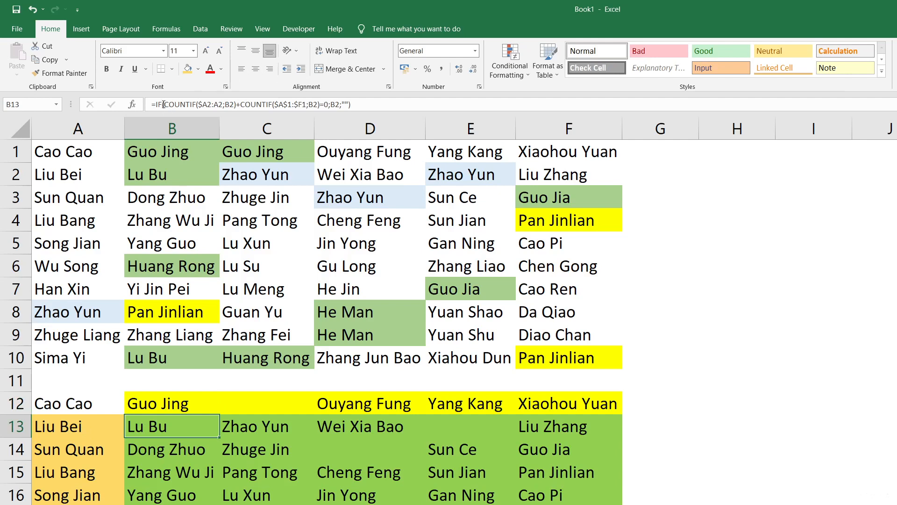
drag(163, 104, 242, 108)
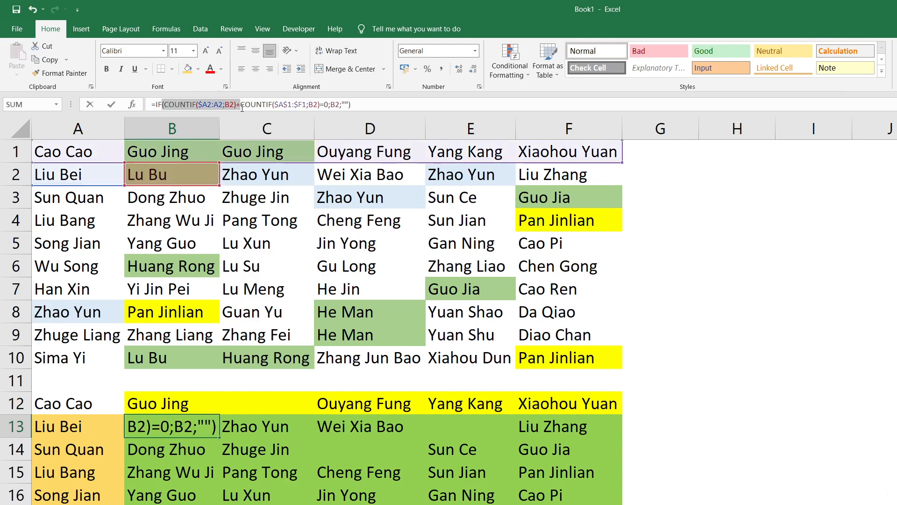
key(Escape)
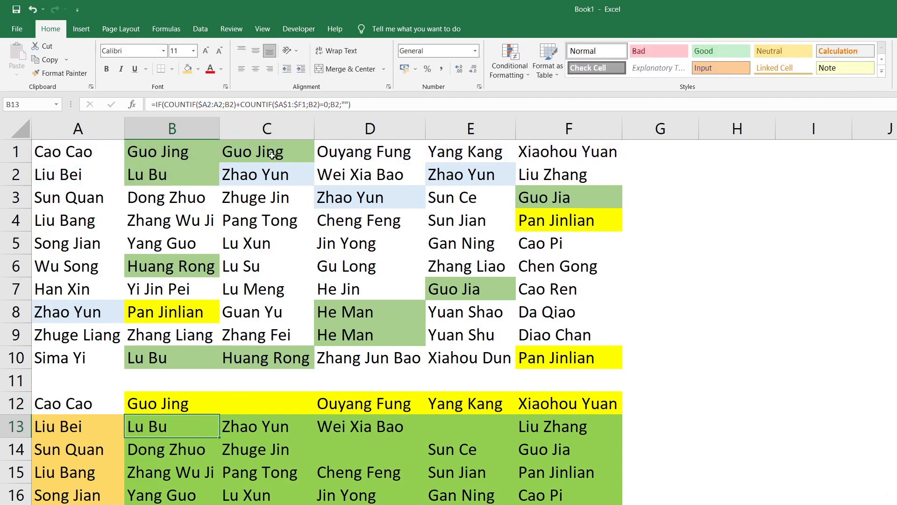
click(271, 104)
drag(271, 104, 312, 105)
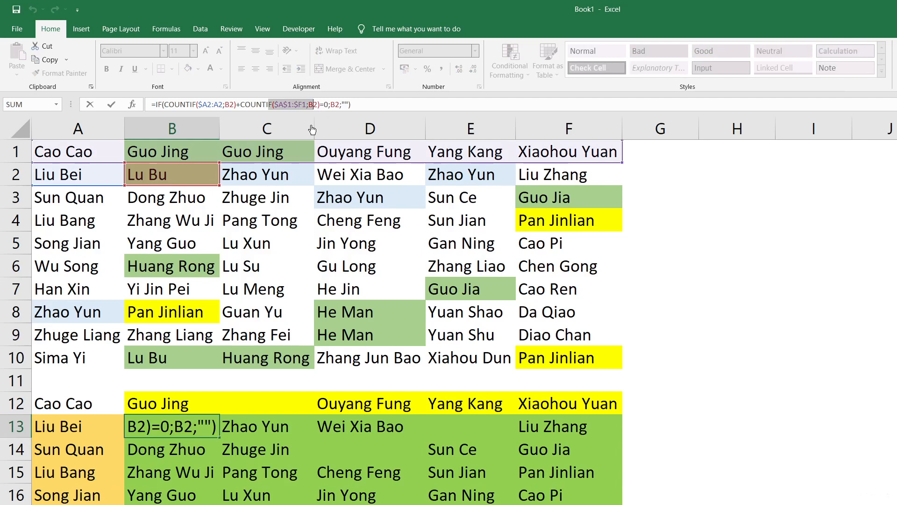
click(185, 103)
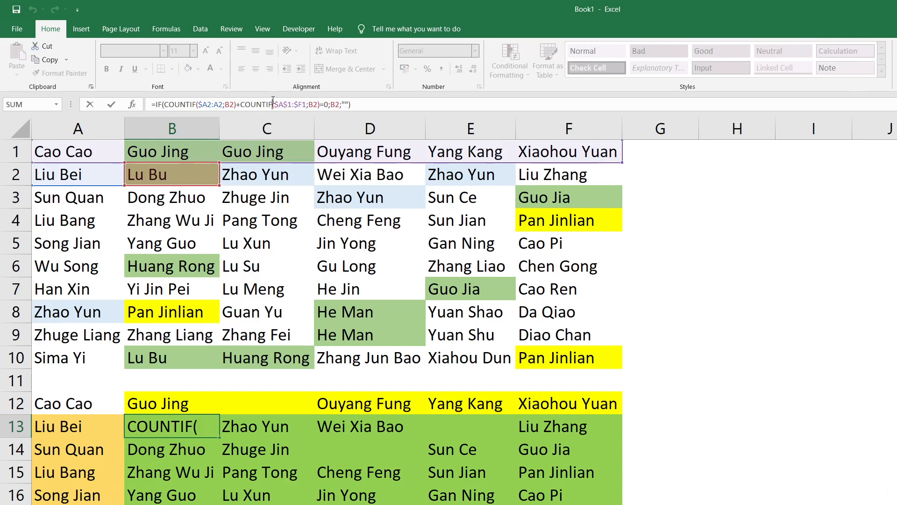
click(329, 104)
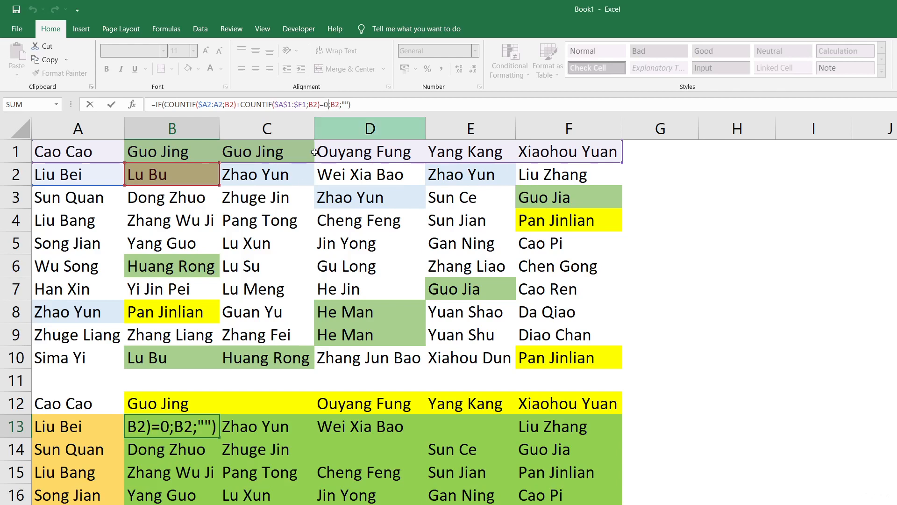
key(ctrl+Return)
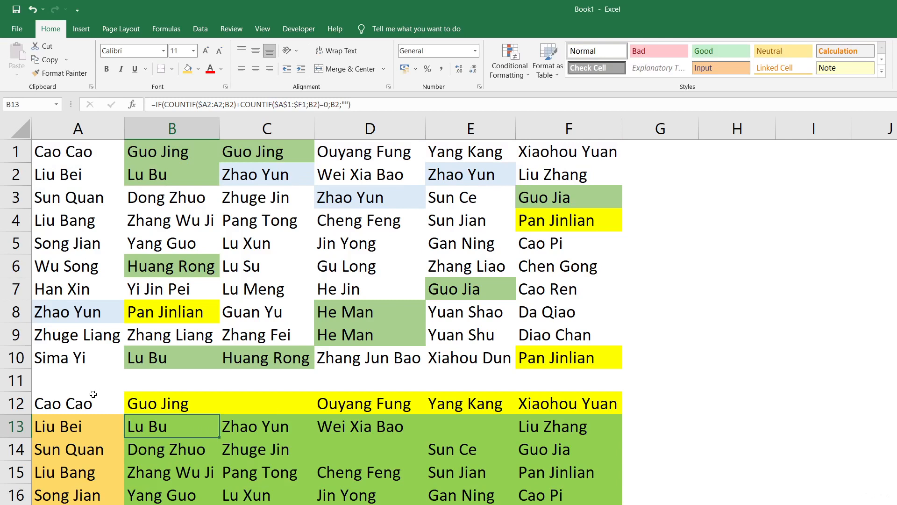
drag(82, 405, 568, 503)
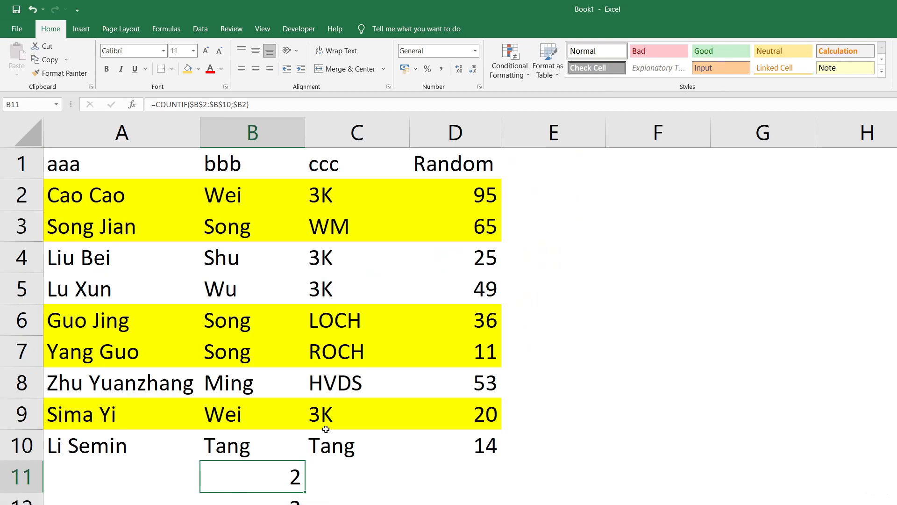
On the sheet with columns aaa, bbb, ccc and Random, examine the highlighted rows and the conditional formatting rule behind them.
click(84, 190)
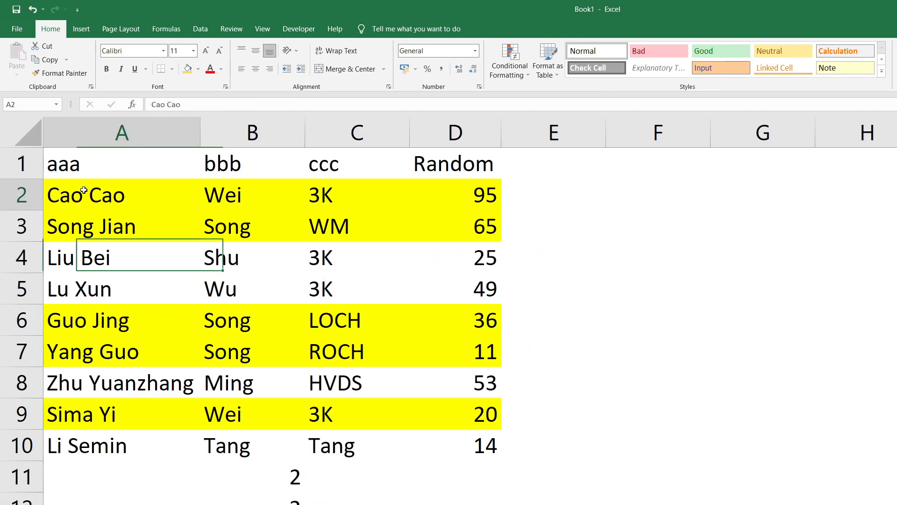
click(227, 203)
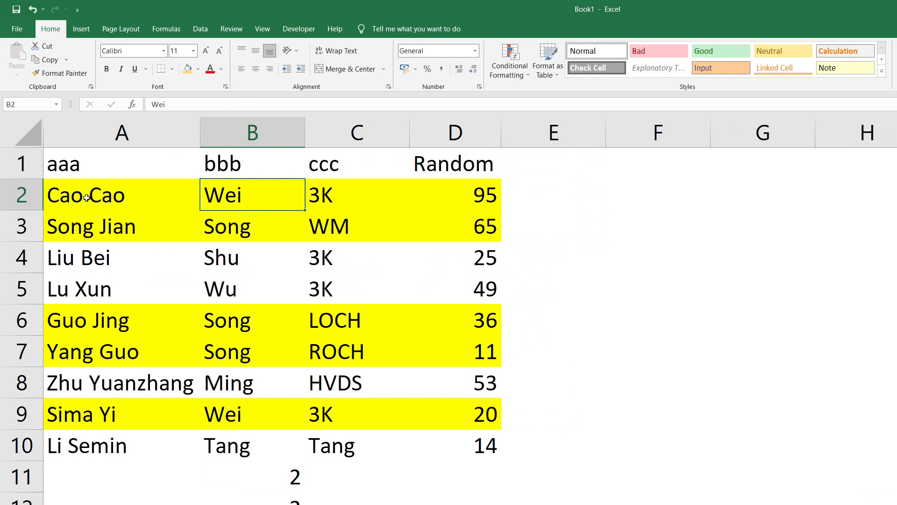
drag(83, 195, 459, 197)
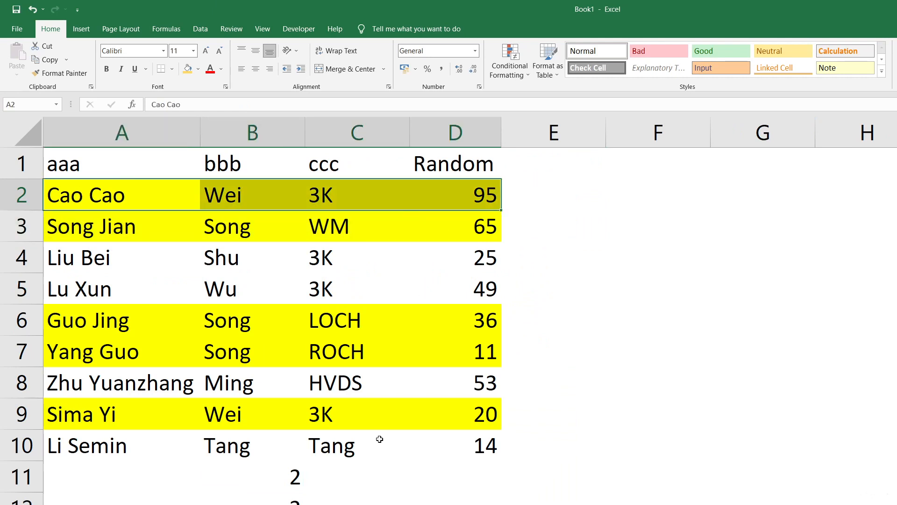
click(290, 482)
click(101, 195)
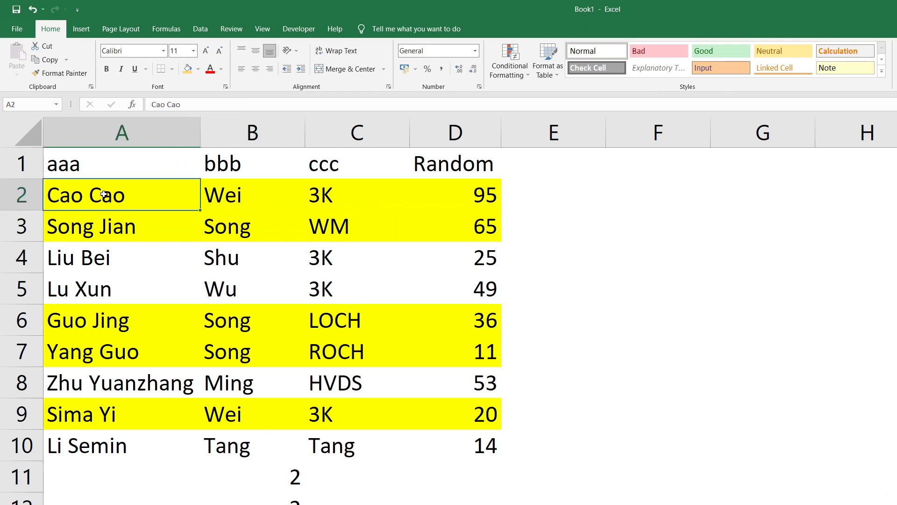
click(504, 68)
click(516, 248)
Copy the expression COUNTIFS($B$2:$B$10;$B2;$C$2:$C$10;$C2) from the formula in B12.
click(253, 499)
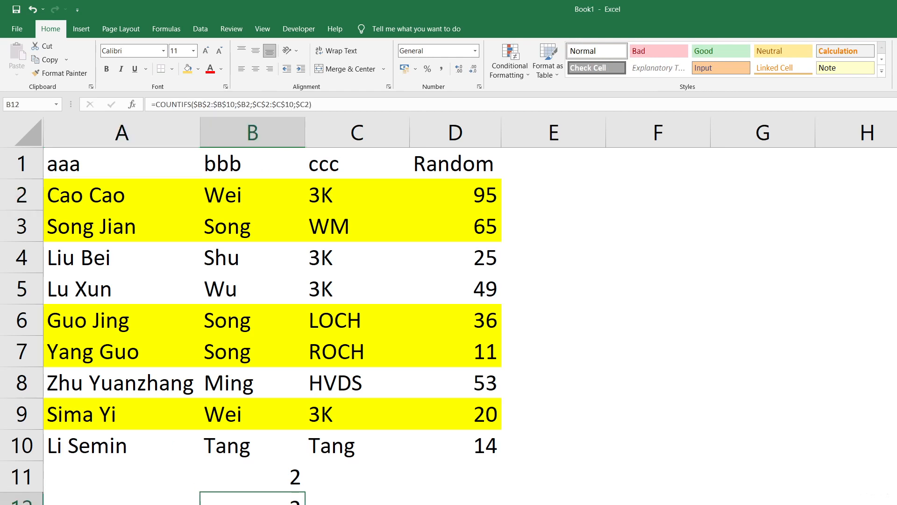
click(156, 104)
drag(156, 105, 350, 97)
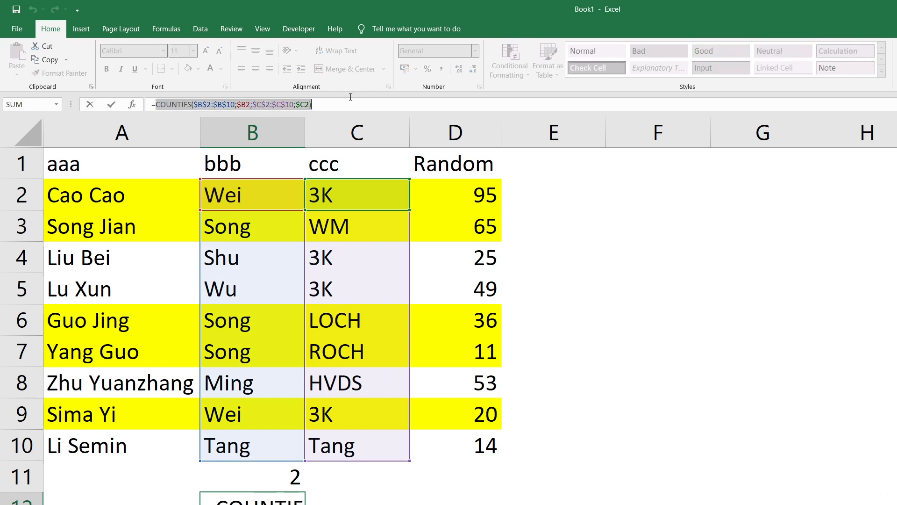
key(ctrl+c)
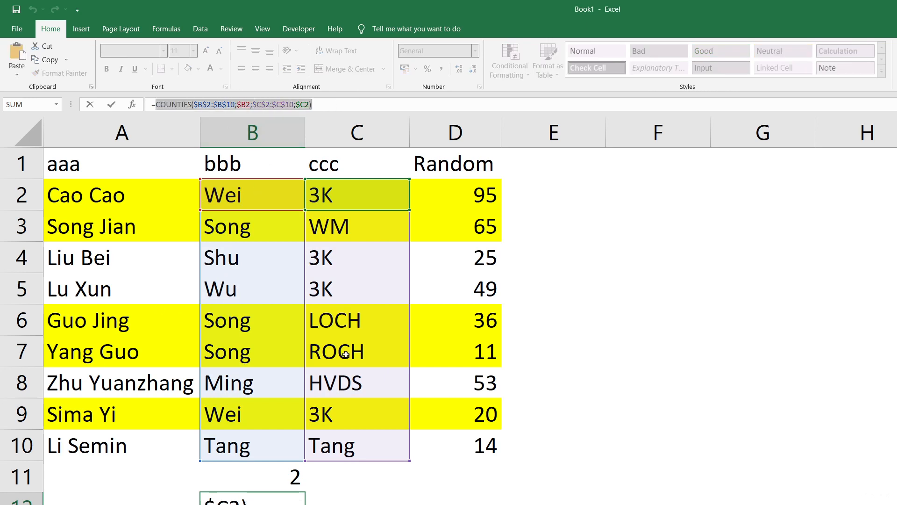
key(Escape)
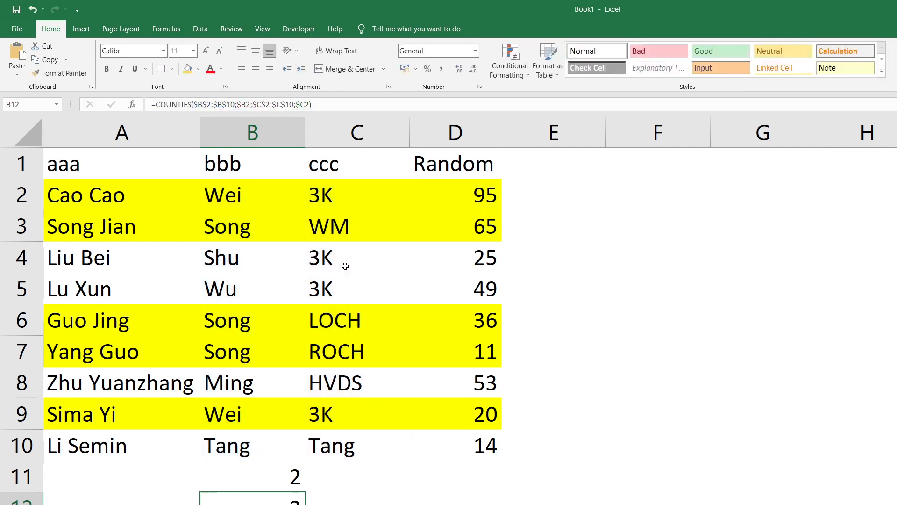
Change the table's conditional formatting rule to the copied COUNTIFS expression, highlighting rows whose bbb and ccc values both repeat, and check the matching rows.
click(237, 192)
click(324, 188)
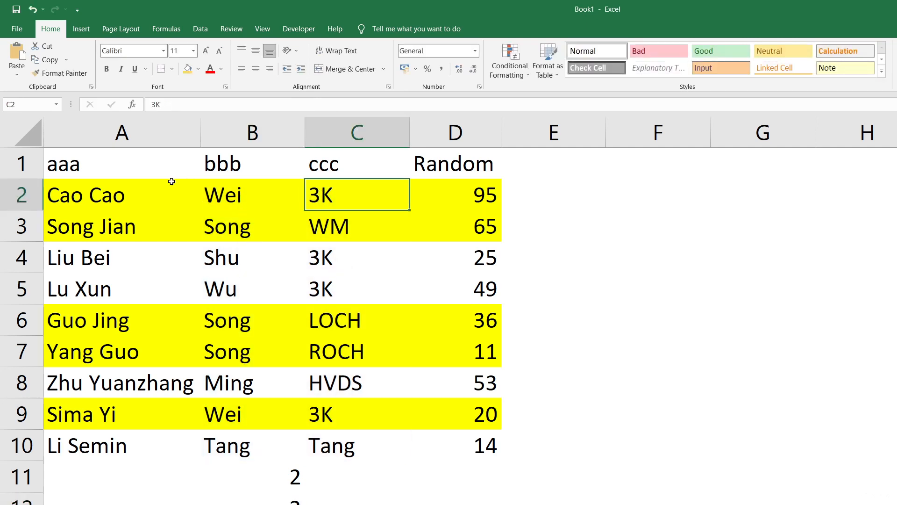
click(517, 68)
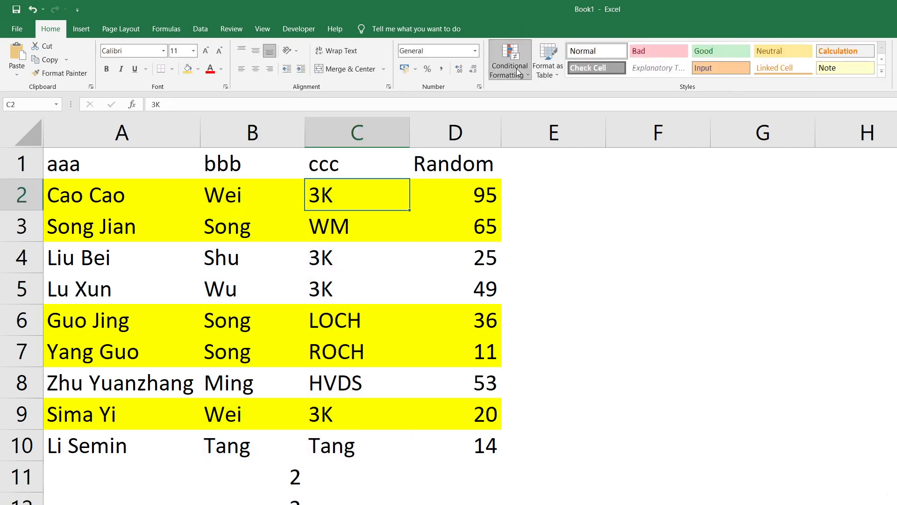
click(526, 251)
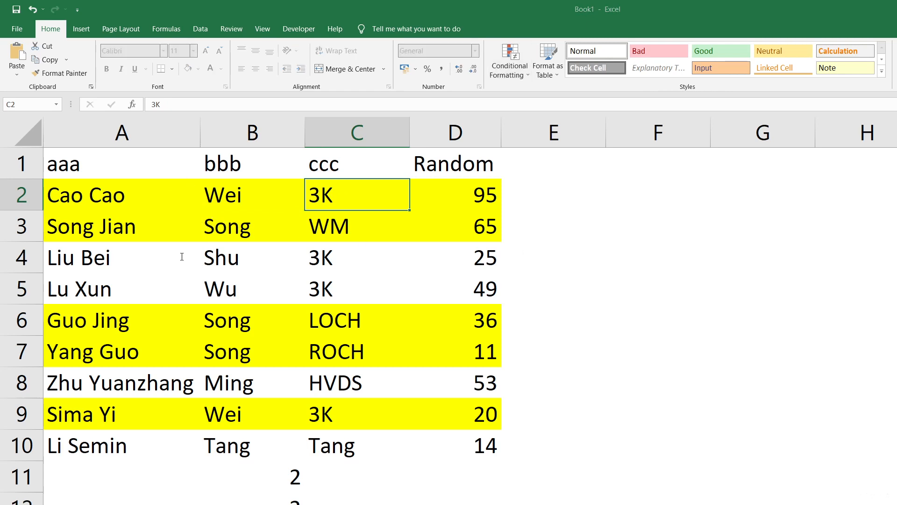
click(328, 266)
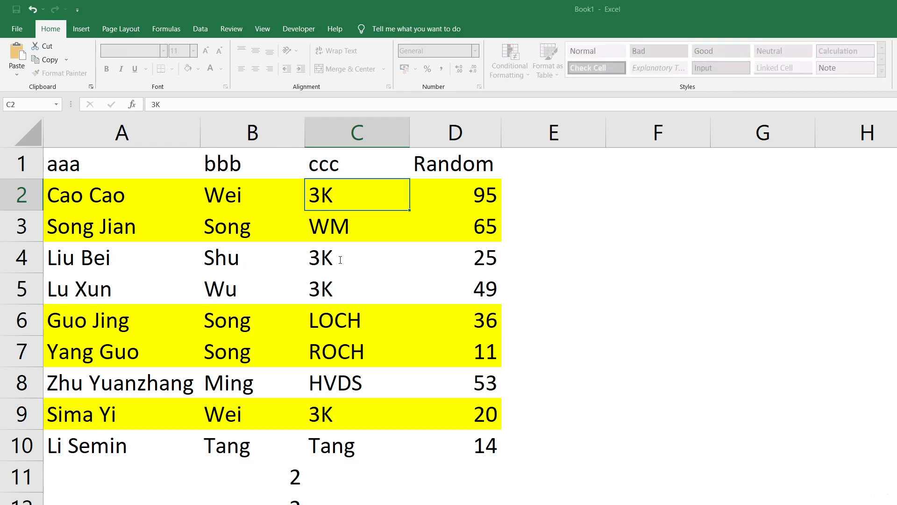
click(299, 320)
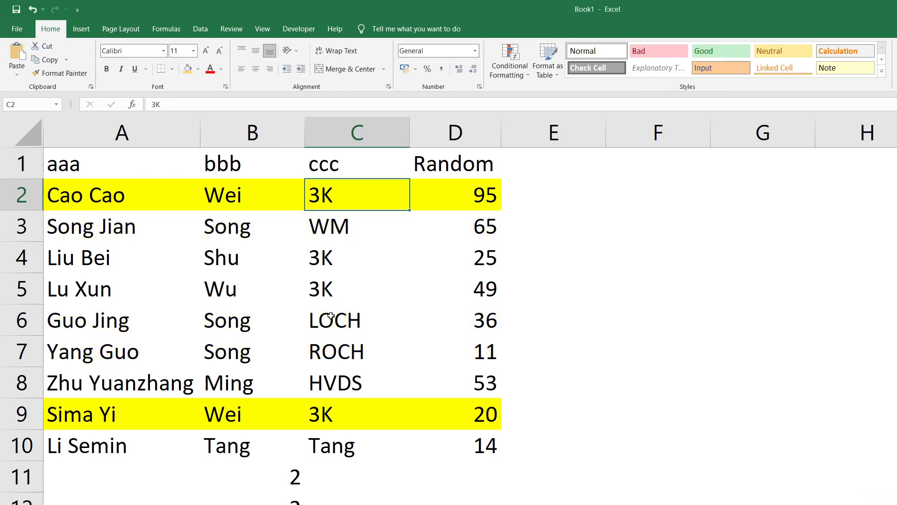
click(280, 183)
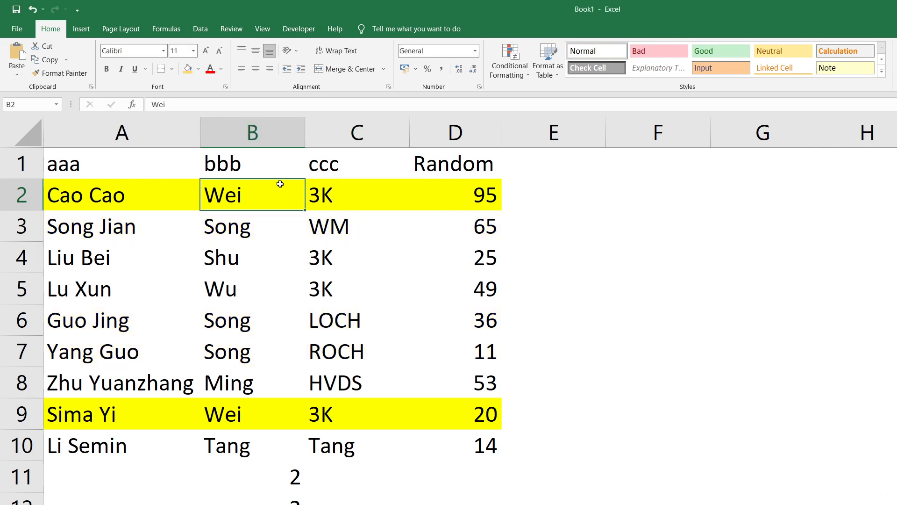
click(328, 191)
click(226, 424)
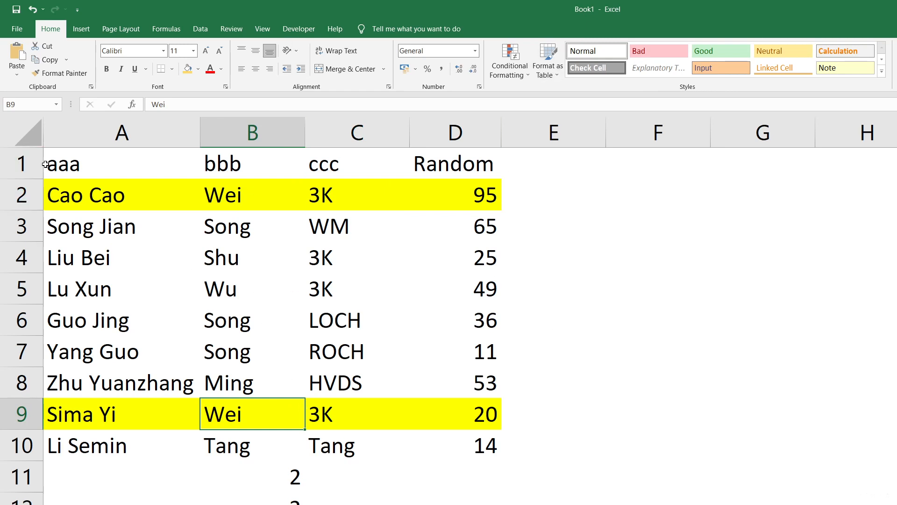
Remove duplicate rows from A1:D10 based on the bbb column only, treating the first row as headers.
drag(46, 164, 461, 456)
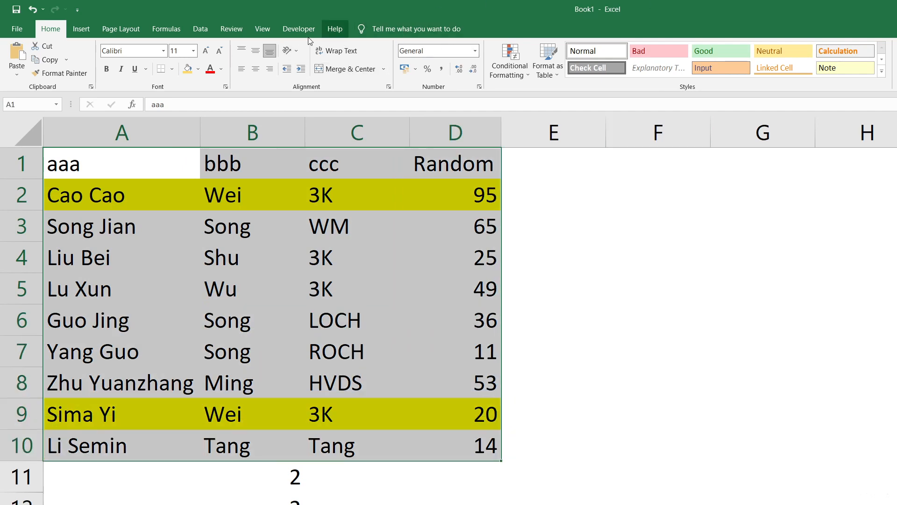
click(201, 31)
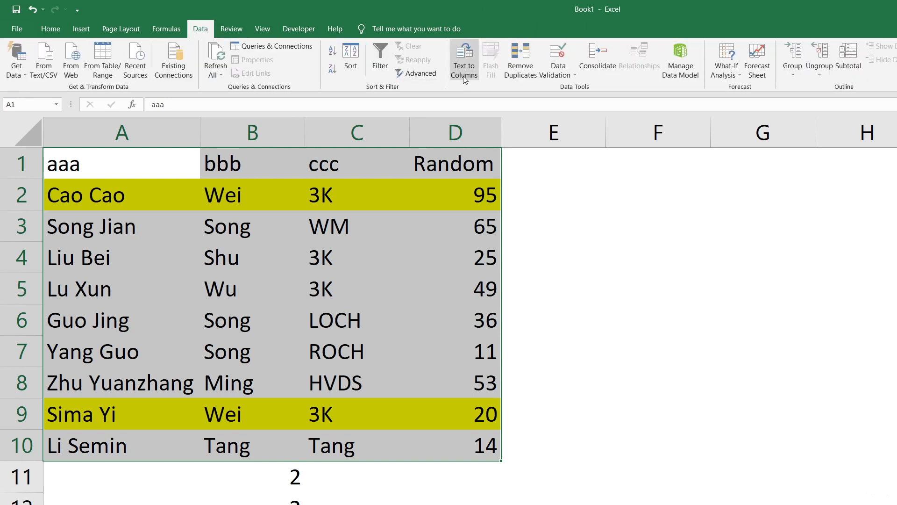
click(533, 72)
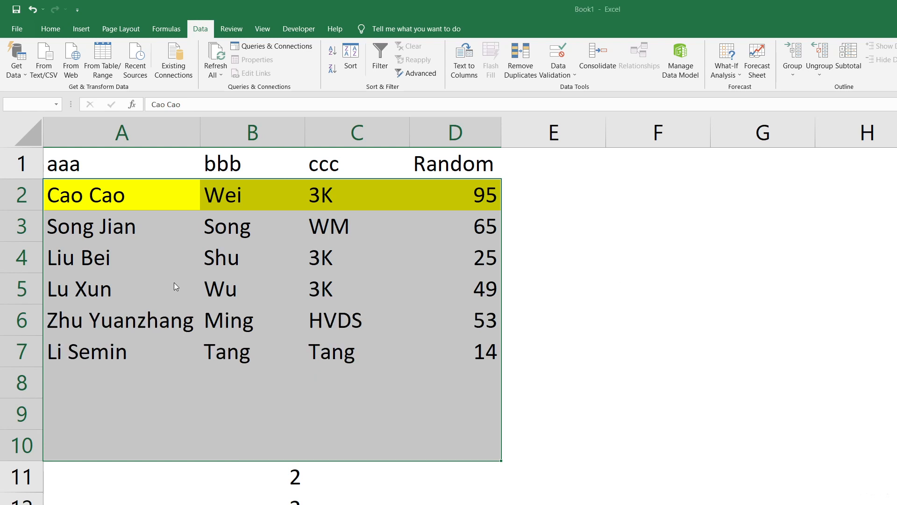
Undo the last duplicate removal and remove duplicate rows from A1:D10 based on the bbb and ccc columns together.
key(ctrl+z)
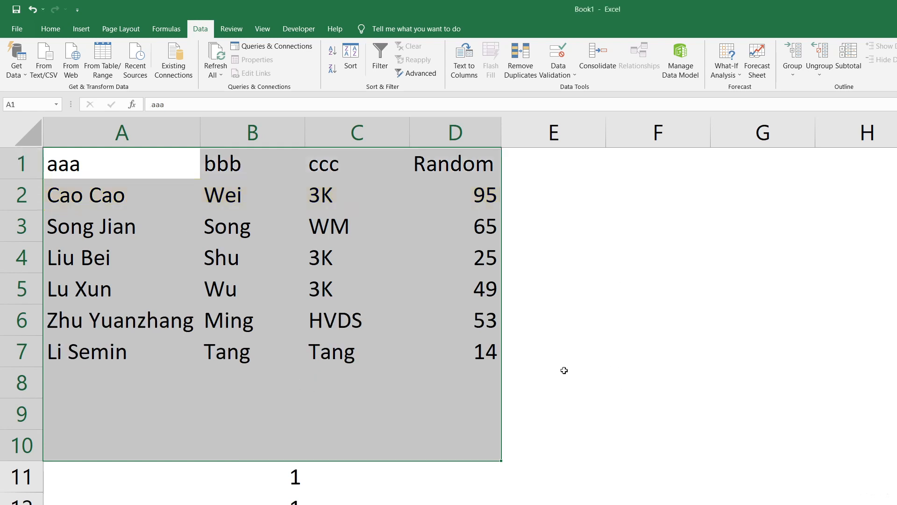
click(520, 61)
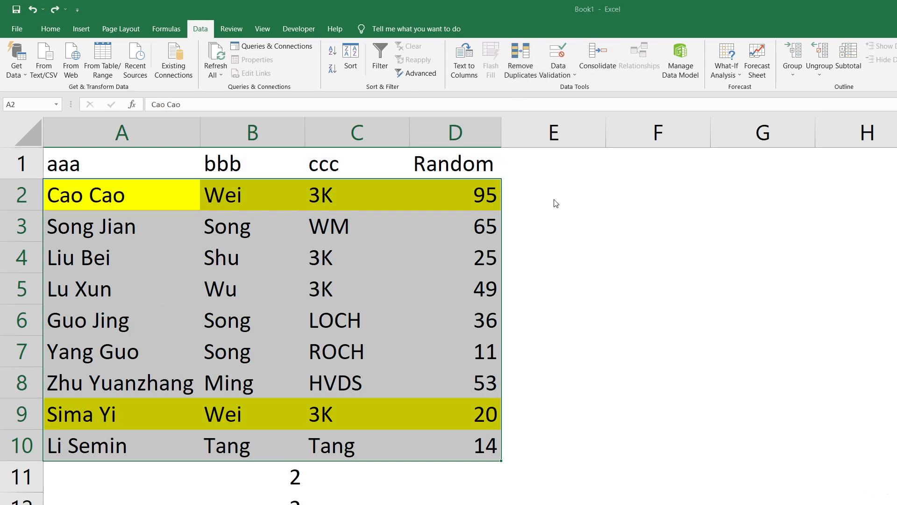
click(668, 254)
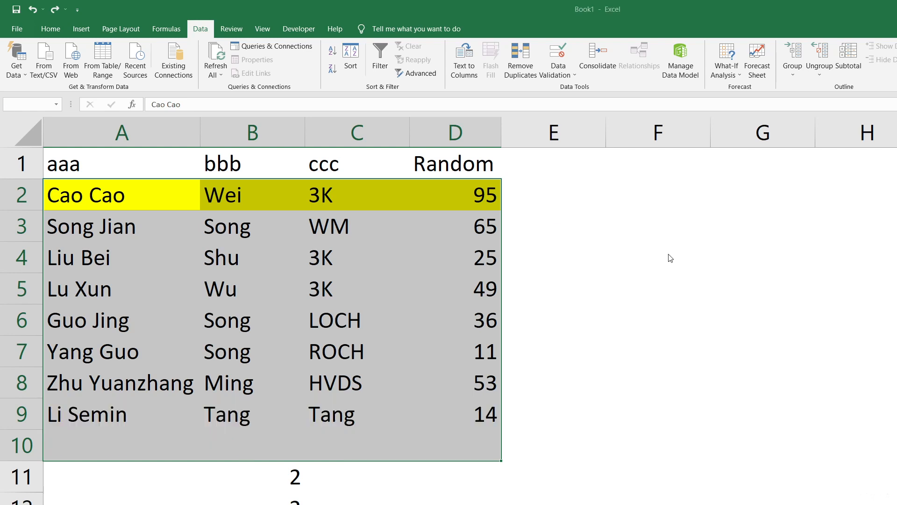
Undo the last removal, try removing duplicates from A1:D10 based on the ccc column only, and restore the rows.
key(ctrl+z)
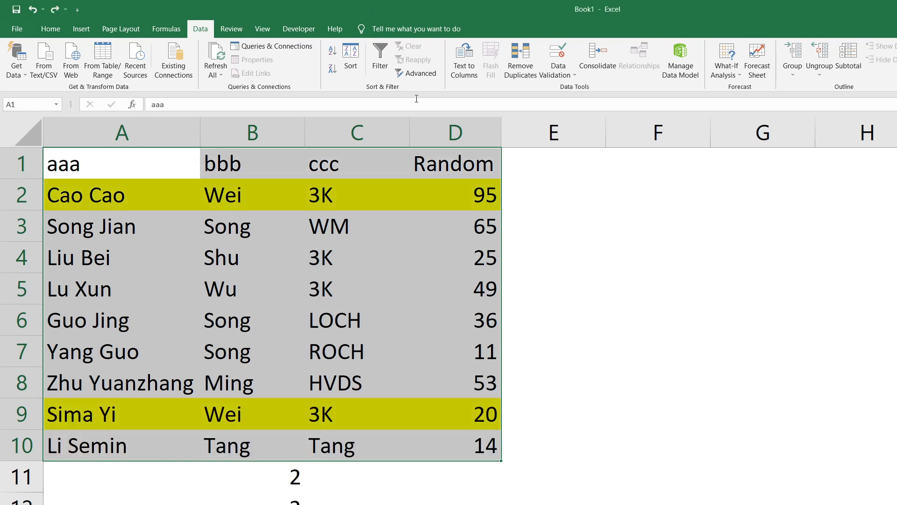
click(508, 71)
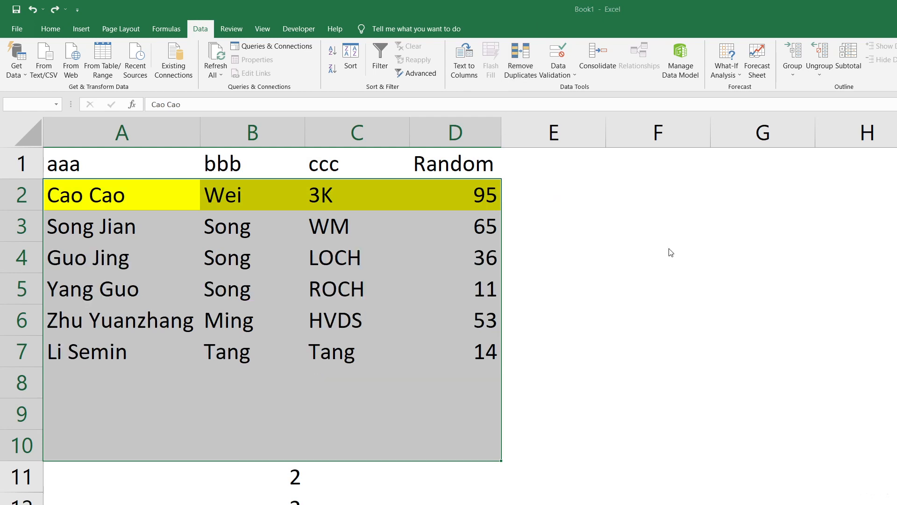
key(ctrl+z)
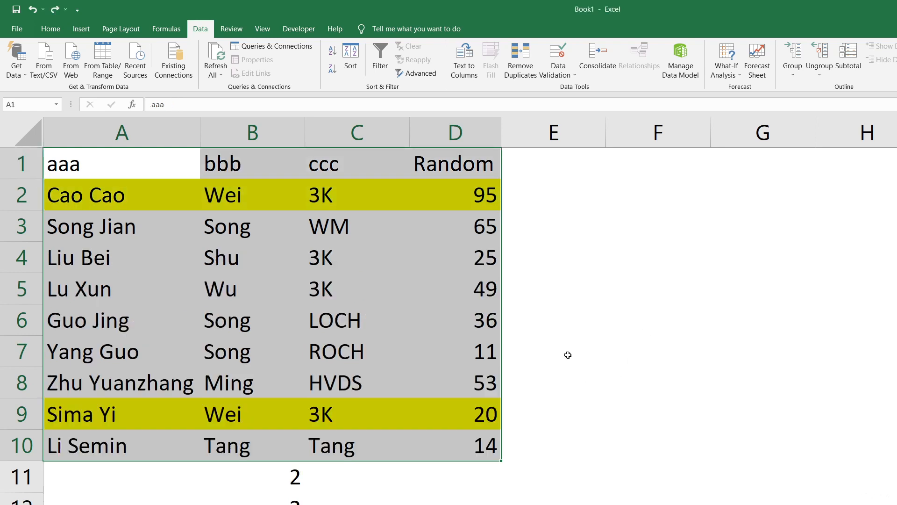
Add a helper column with the header x in E1, beside the Random column.
click(496, 265)
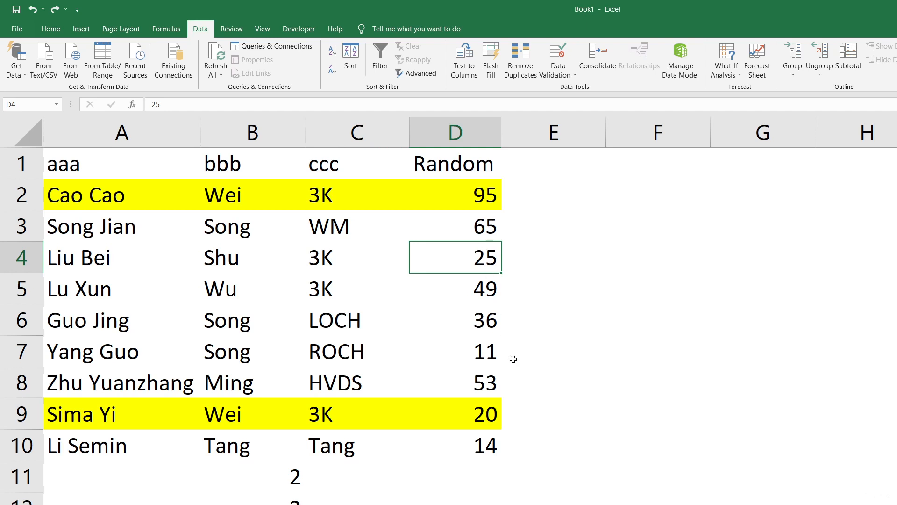
click(227, 196)
click(226, 173)
drag(227, 173, 206, 444)
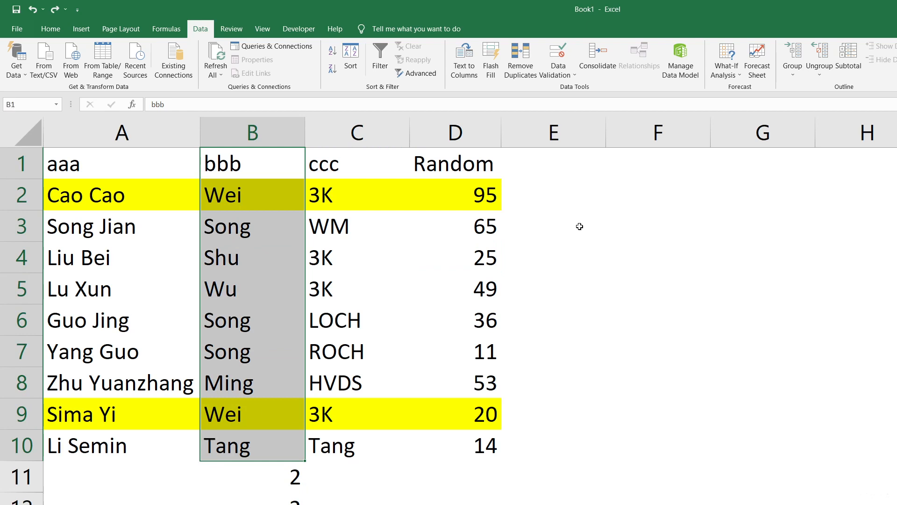
click(532, 162)
text(x)
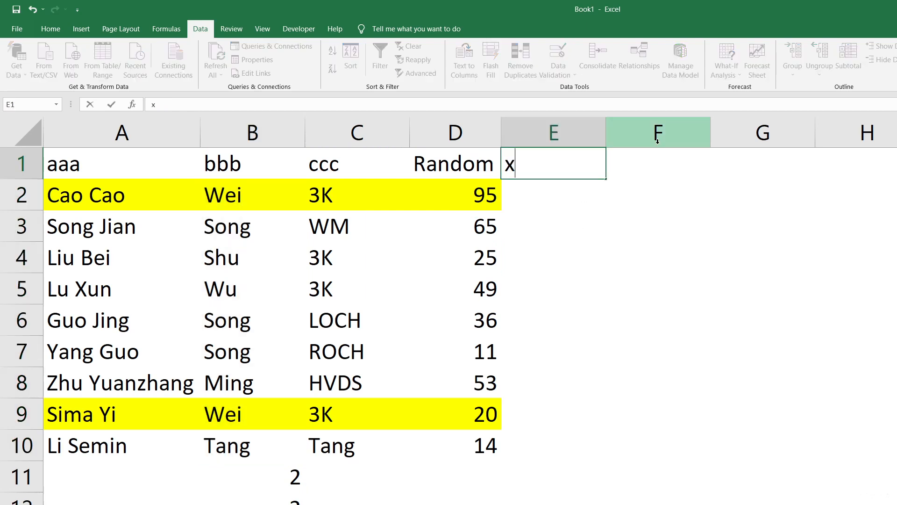
key(Return)
Sort the range A1:E10 by the bbb column from A to Z, keeping the header row in place.
key(ctrl+Home)
key(ctrl+shift+Right)
key(ctrl+shift+Down)
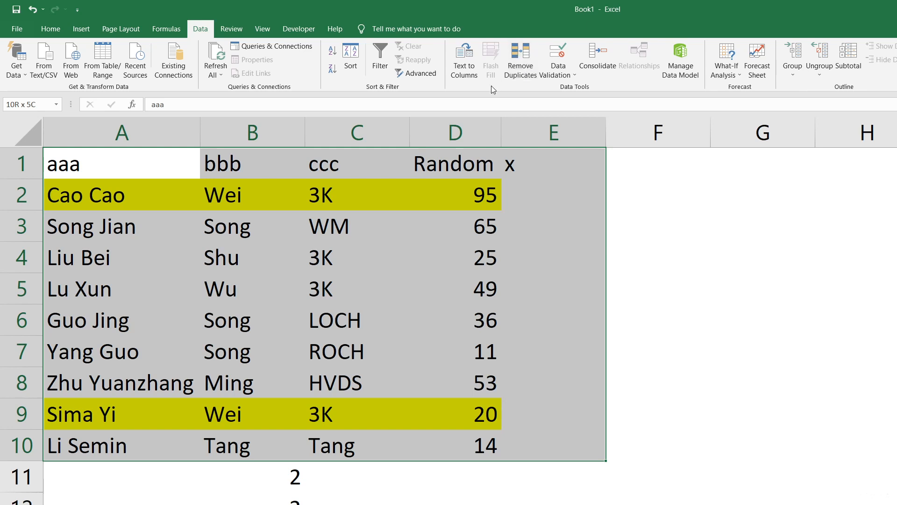
click(351, 59)
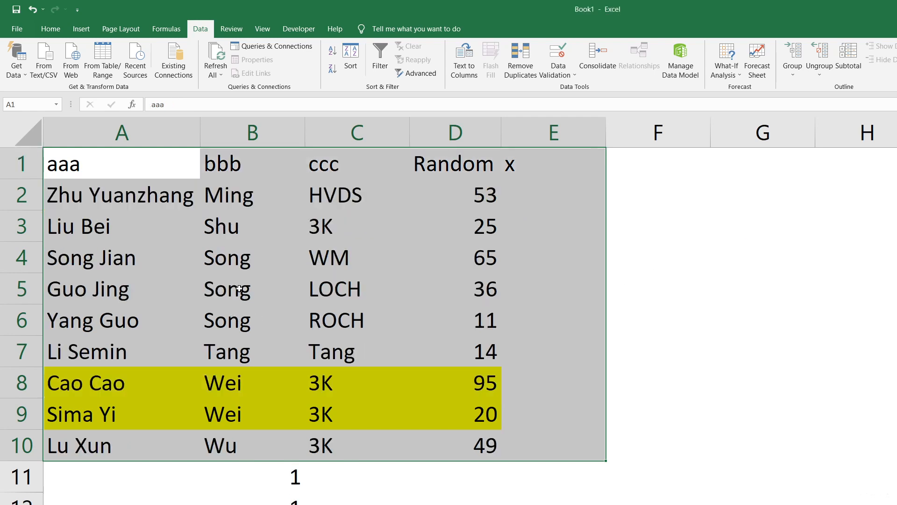
Enter the formula =IF(B2=B1;E1+1;1) in E2 to number repeated bbb values.
click(240, 287)
drag(241, 288, 447, 297)
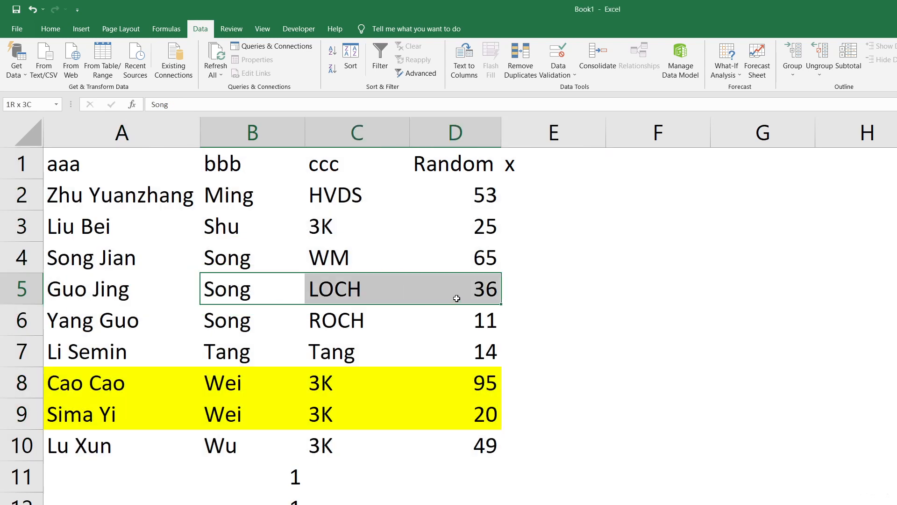
click(522, 285)
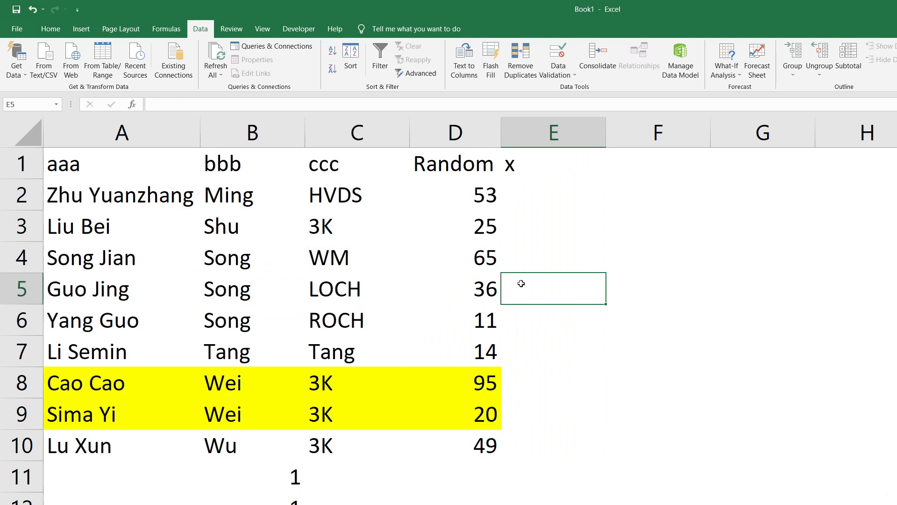
click(521, 194)
text(=if()
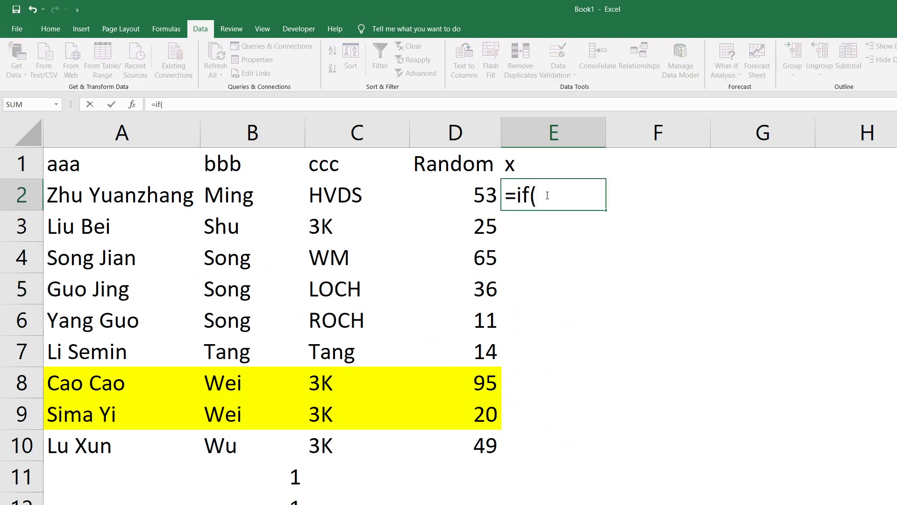
key(Left)
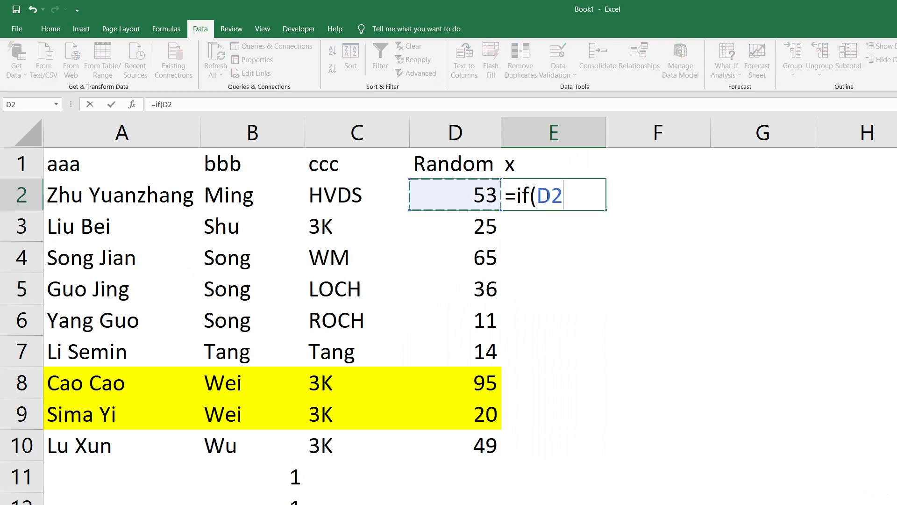
key(Left)
key(Left)
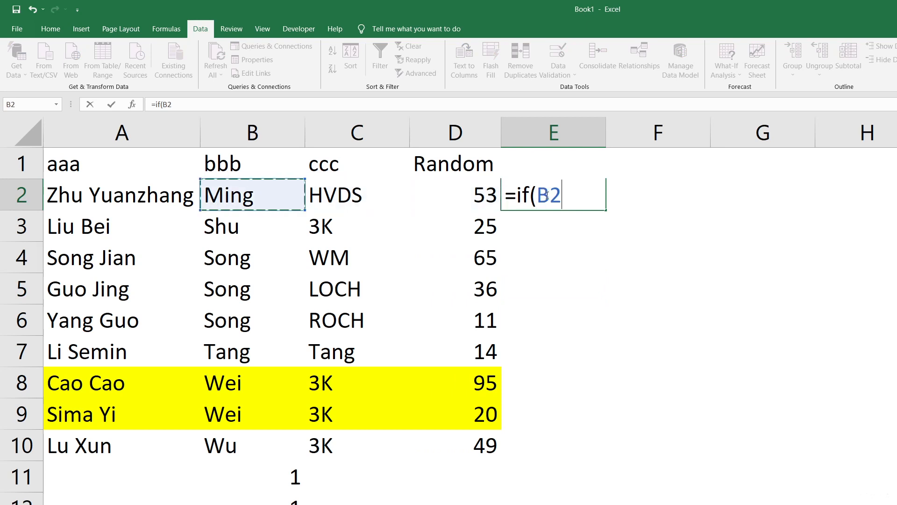
text(=)
key(Up)
key(Left)
key(Left)
key(Left)
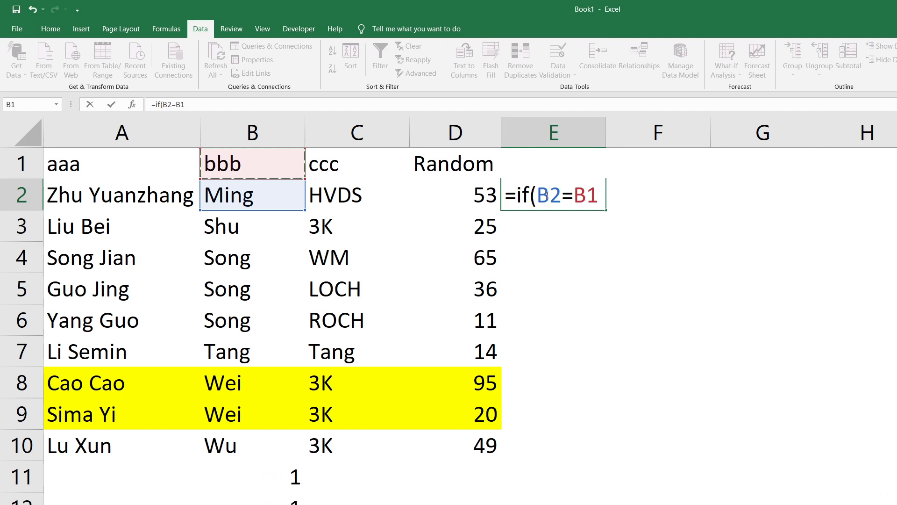
text(;)
key(Up)
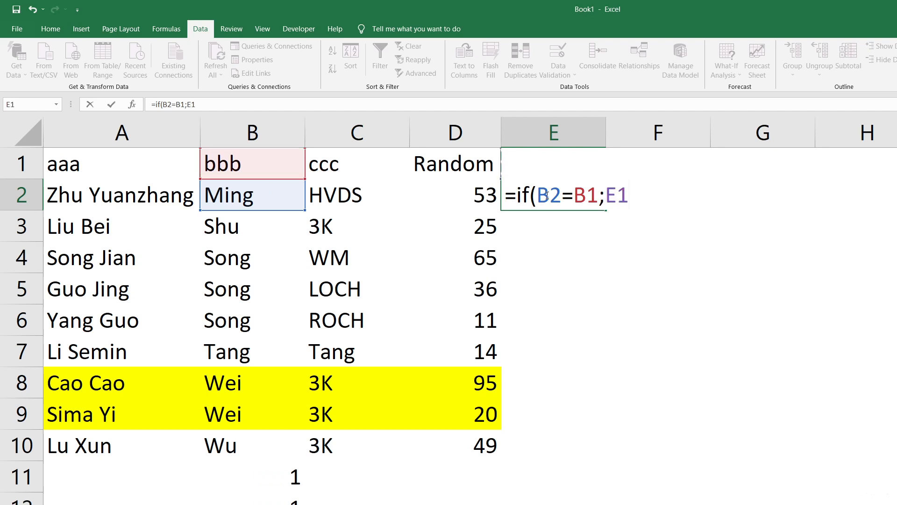
text(+1;1))
key(Return)
Copy the formula in E2 down the x column to row 10.
click(547, 195)
key(ctrl+c)
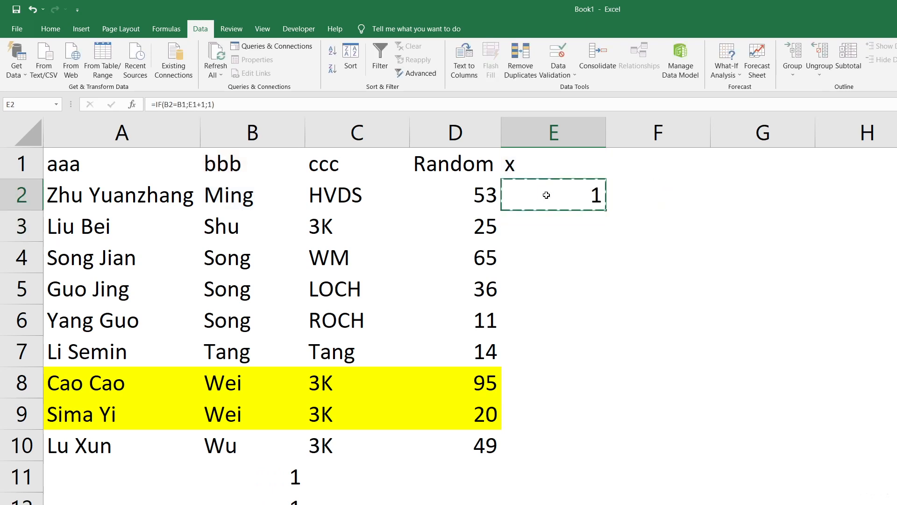
key(Left)
key(ctrl+Down)
key(Right)
key(ctrl+shift+Up)
key(ctrl+v)
Filter the table A1:E10 to show only rows with the value 2 in column x, and select those rows.
key(Up)
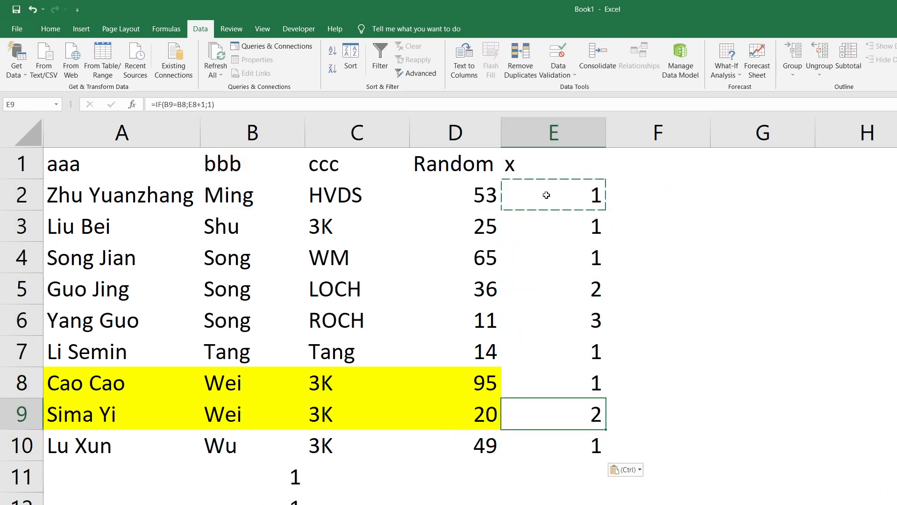
key(Up)
key(Up)
key(Up)
key(Up)
key(Up)
key(Up)
key(Up)
key(Up)
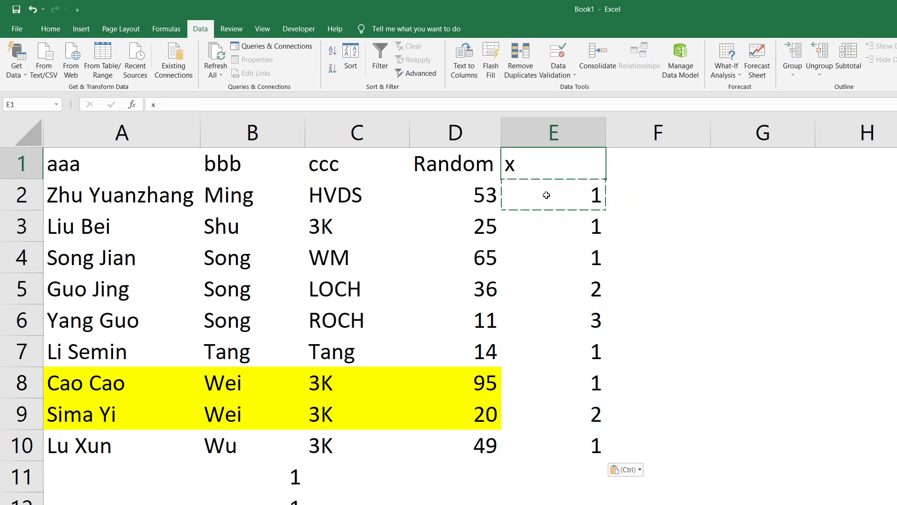
key(ctrl+a)
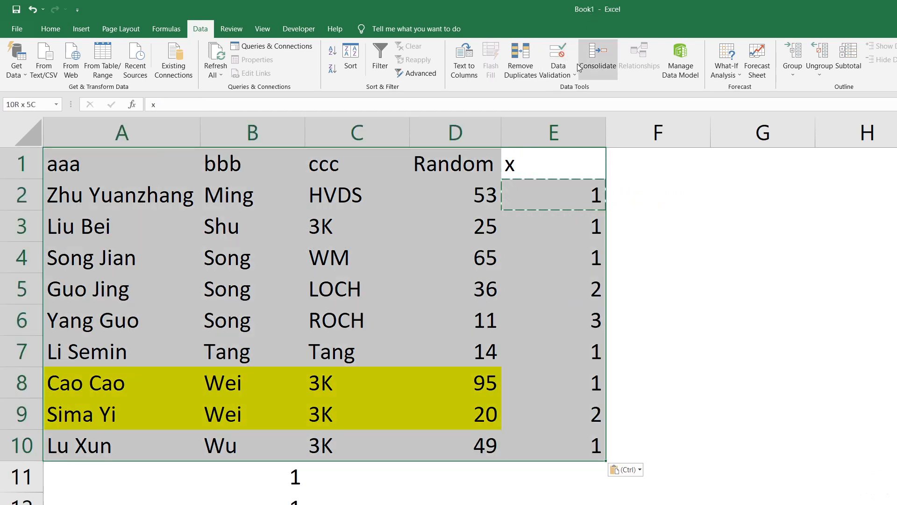
click(379, 60)
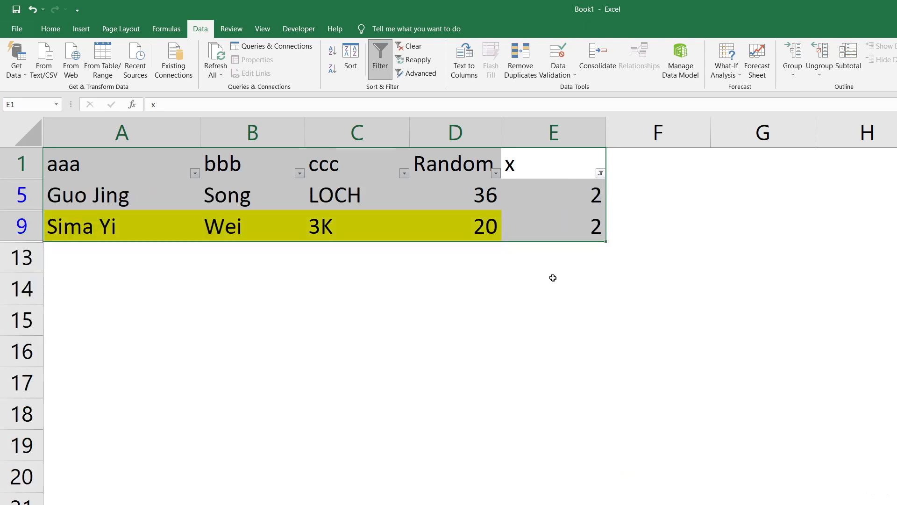
click(552, 204)
drag(552, 204, 20, 222)
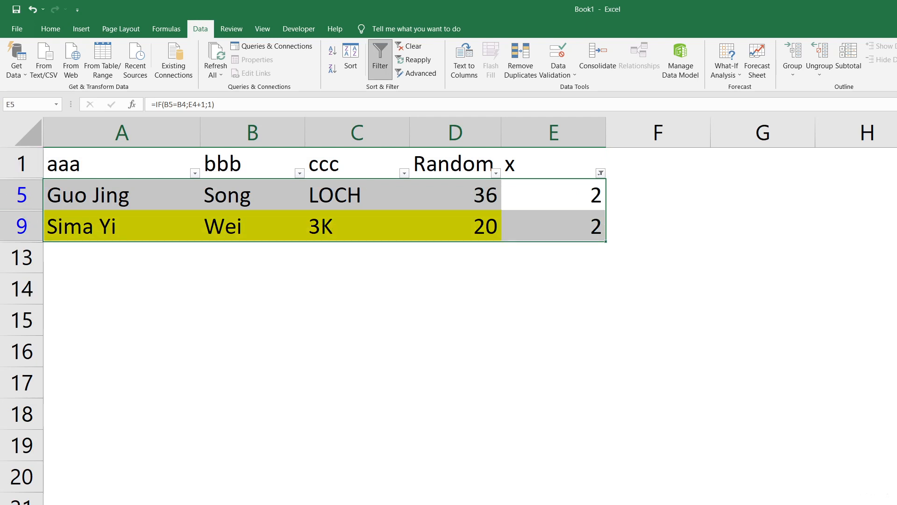
key(alt+Tab)
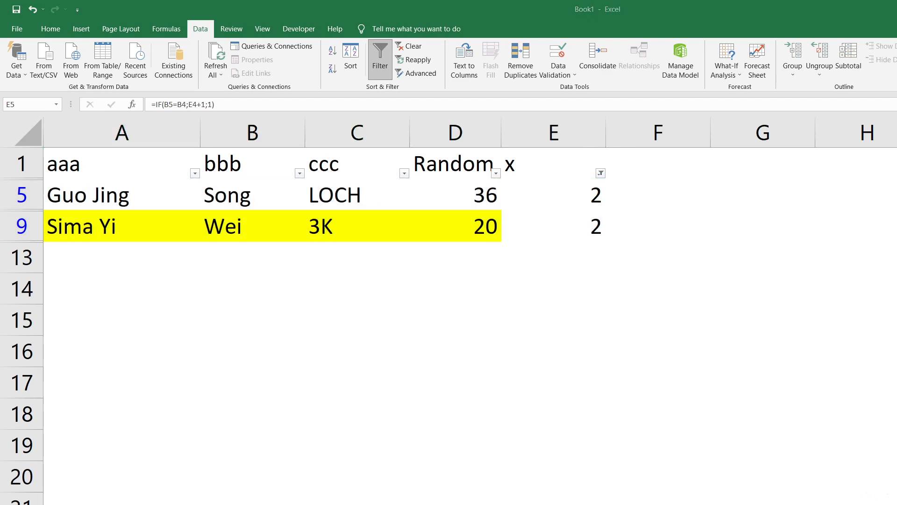